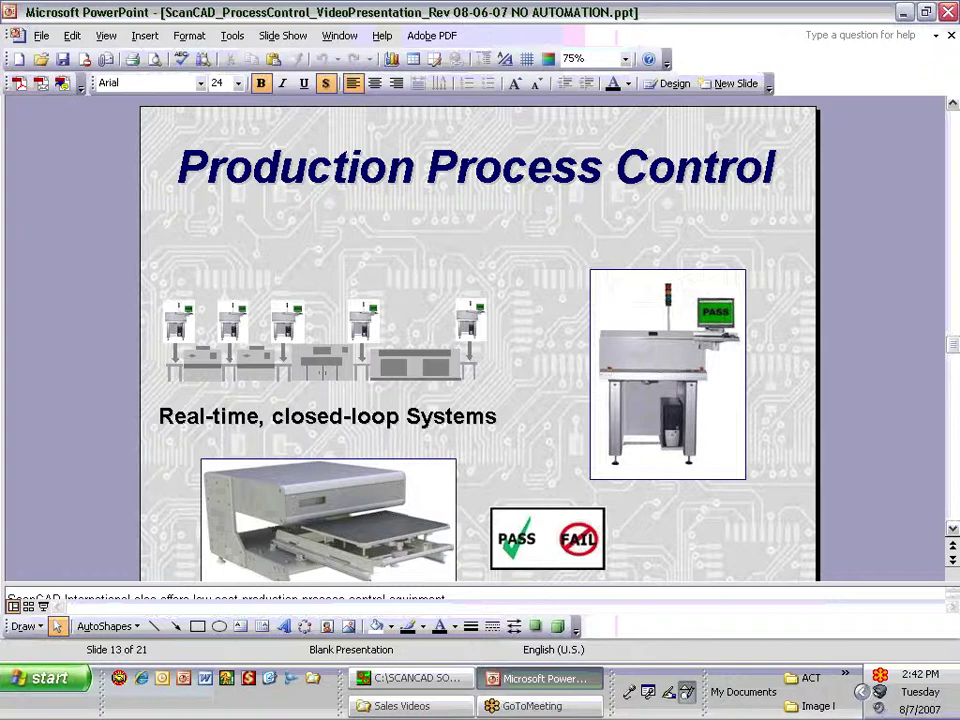
- Switch to Scan-T and define an inspection window around the four rows of five pads at the BGA's lower-right corner
{"action": "key", "text": "alt+Tab"}
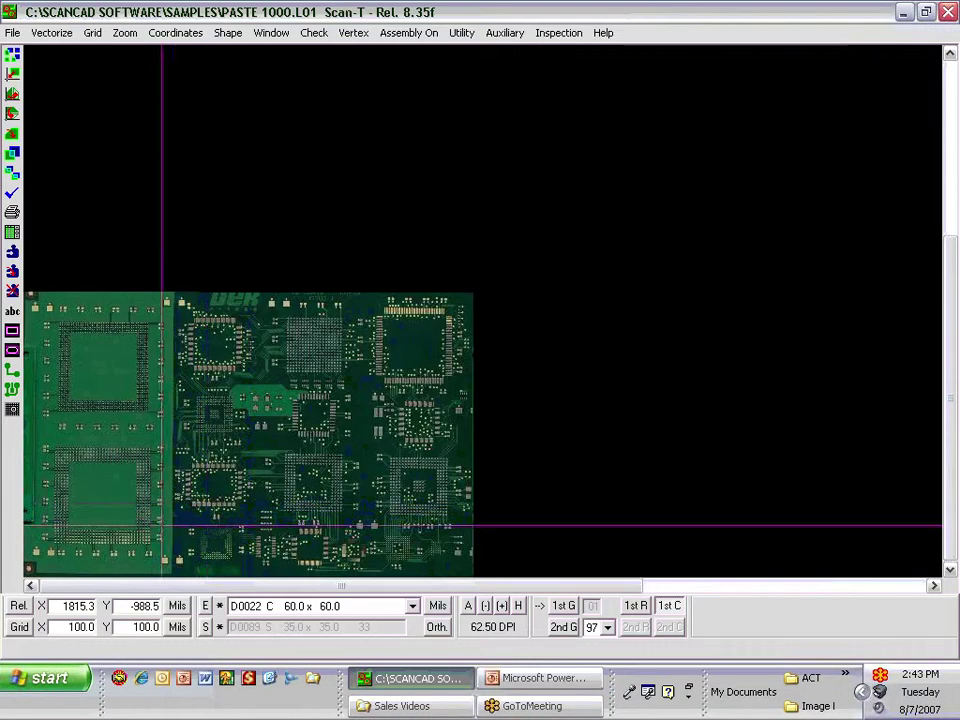
{"action": "key", "text": "plus"}
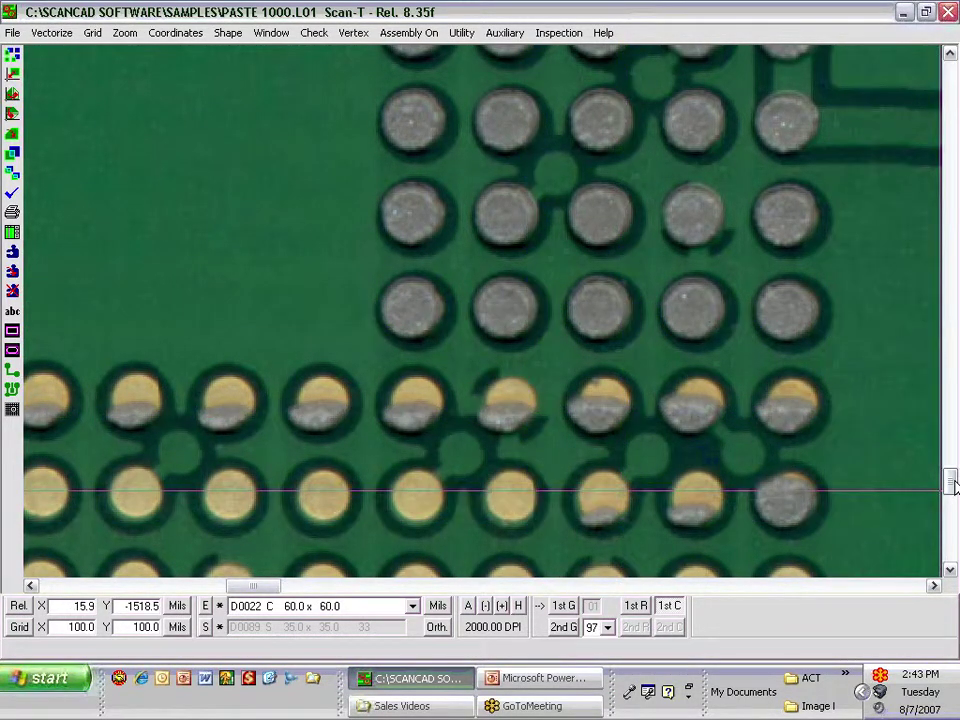
{"action": "left_click_drag", "start_coordinate": [951, 487], "coordinate": [951, 497]}
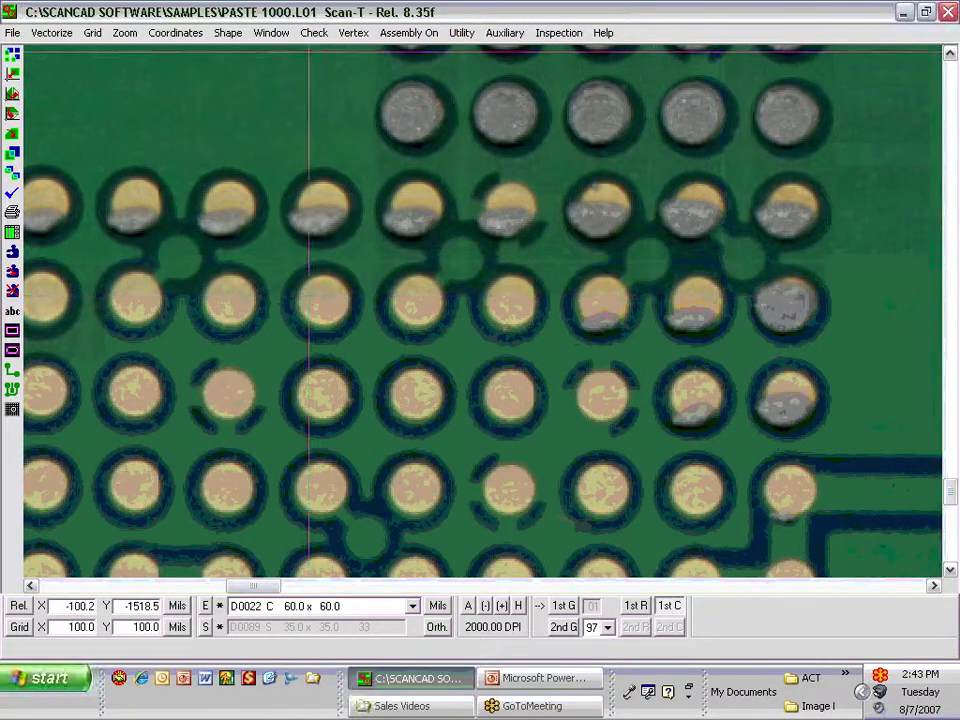
{"action": "left_click", "coordinate": [370, 68]}
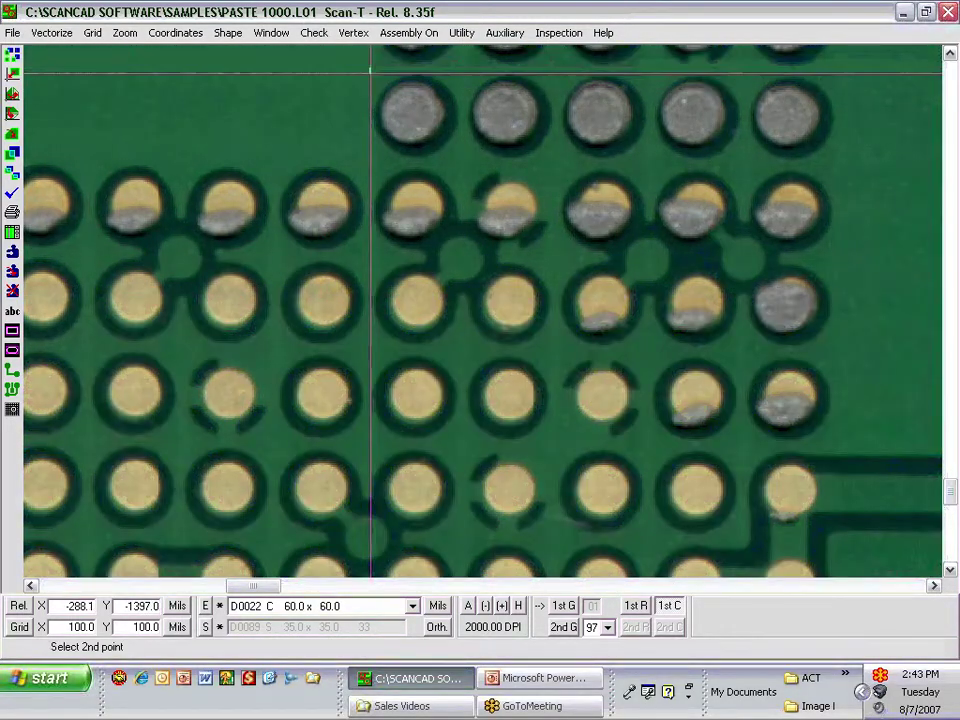
{"action": "left_click", "coordinate": [838, 441]}
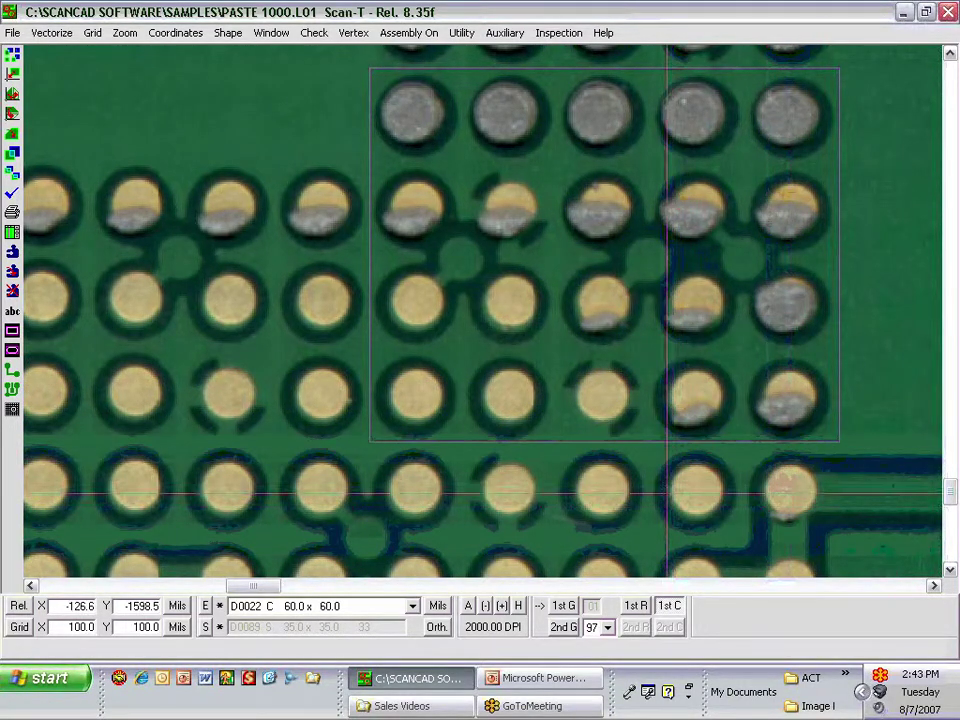
- Compare the windowed pads by toggling the first Gerber, first raster and first colour layers, leaving only the colour scan displayed
{"action": "left_click", "coordinate": [566, 609]}
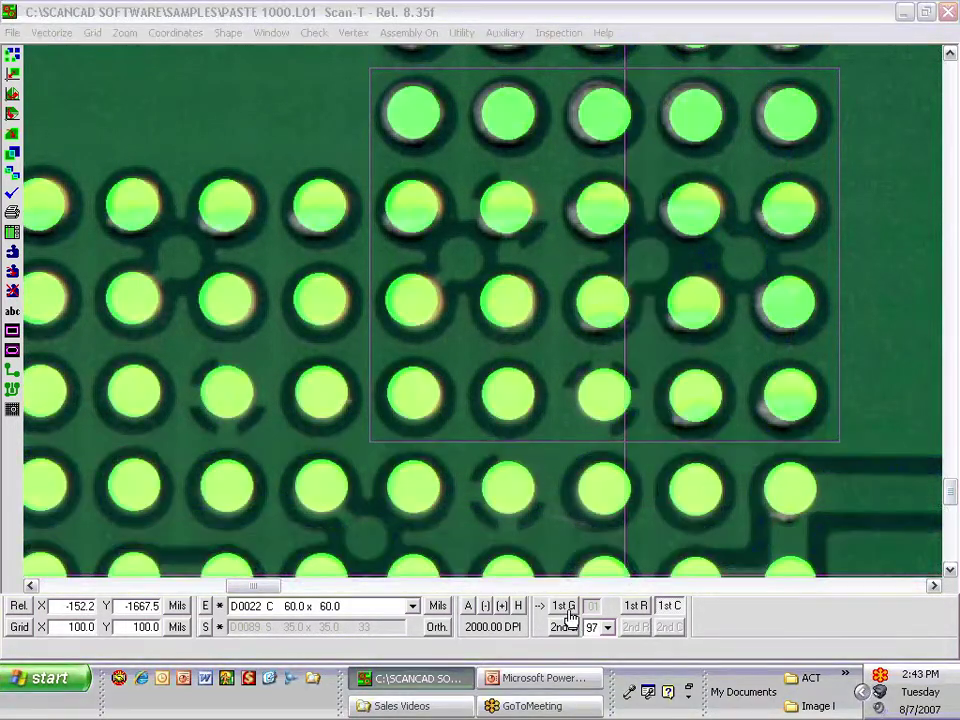
{"action": "left_click", "coordinate": [670, 608]}
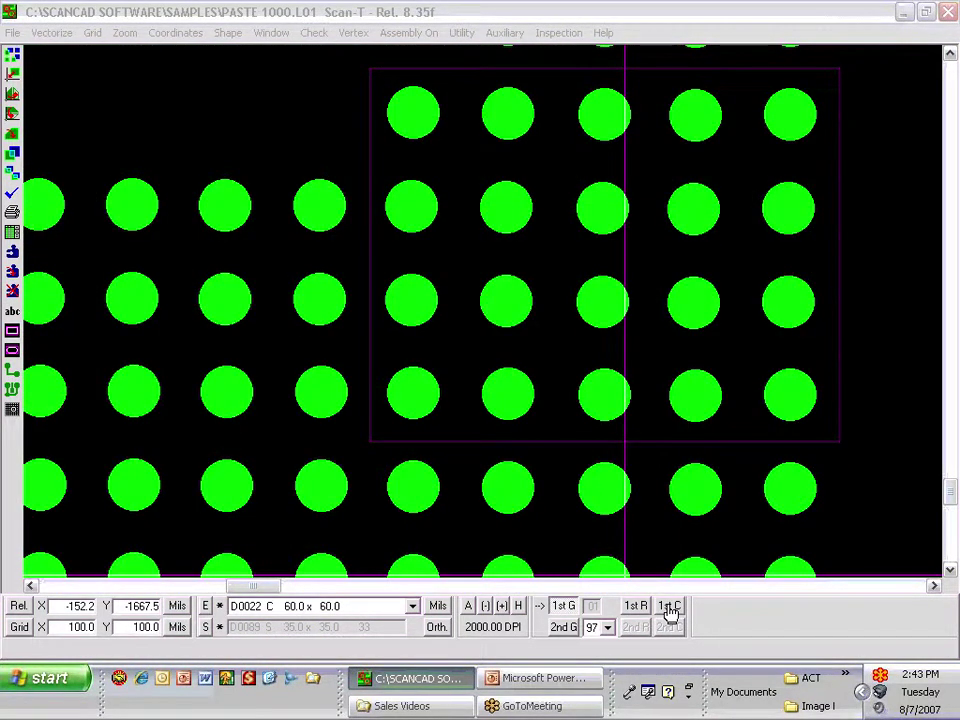
{"action": "left_click", "coordinate": [670, 608]}
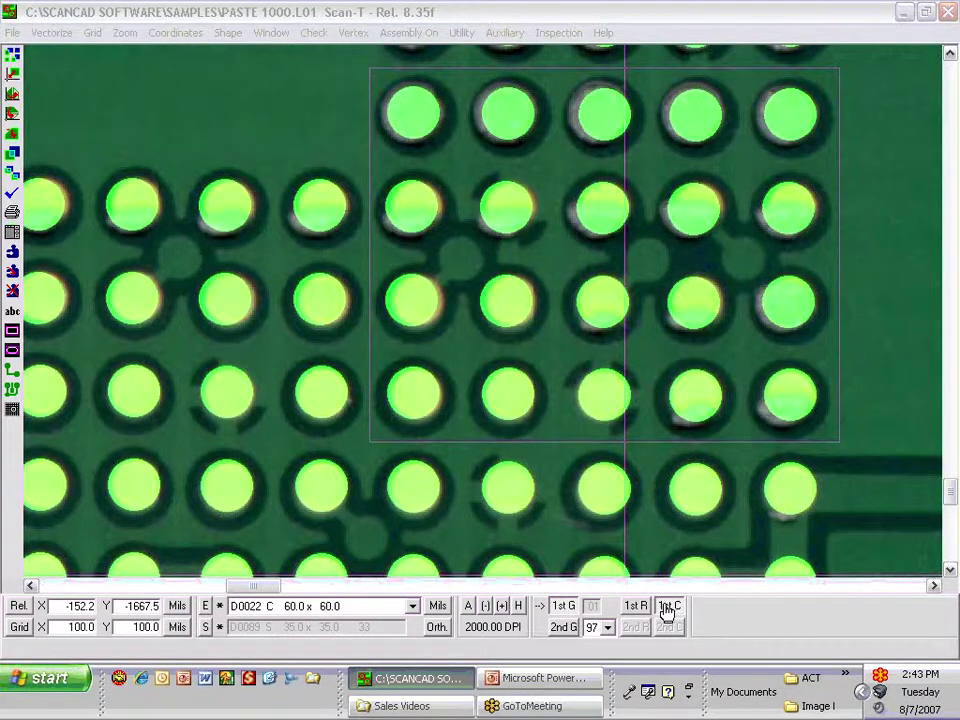
{"action": "left_click", "coordinate": [632, 608]}
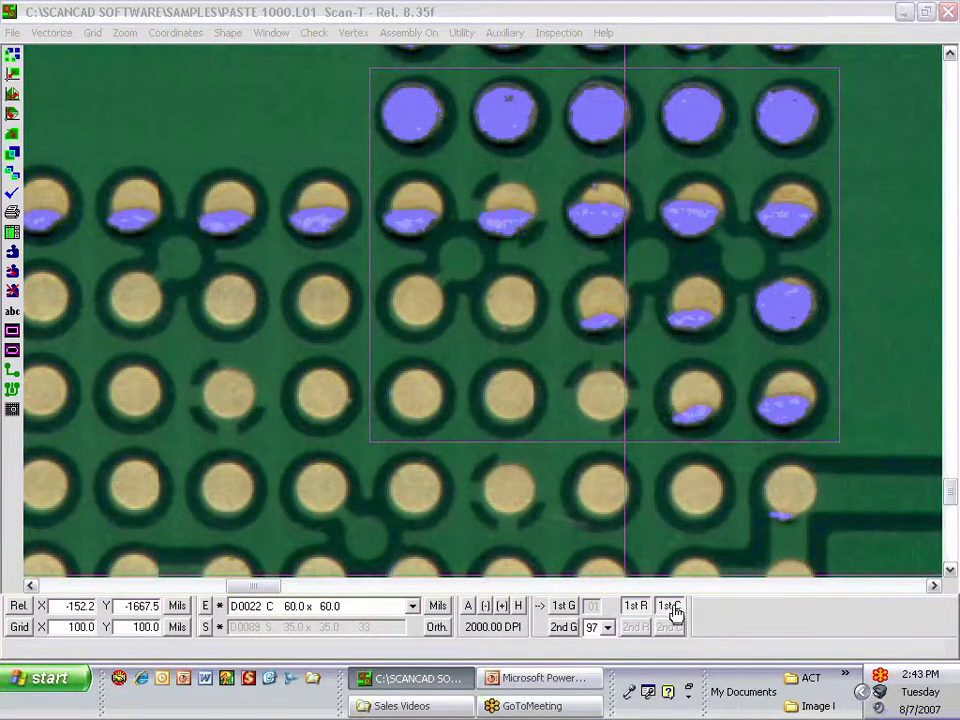
{"action": "left_click", "coordinate": [670, 608]}
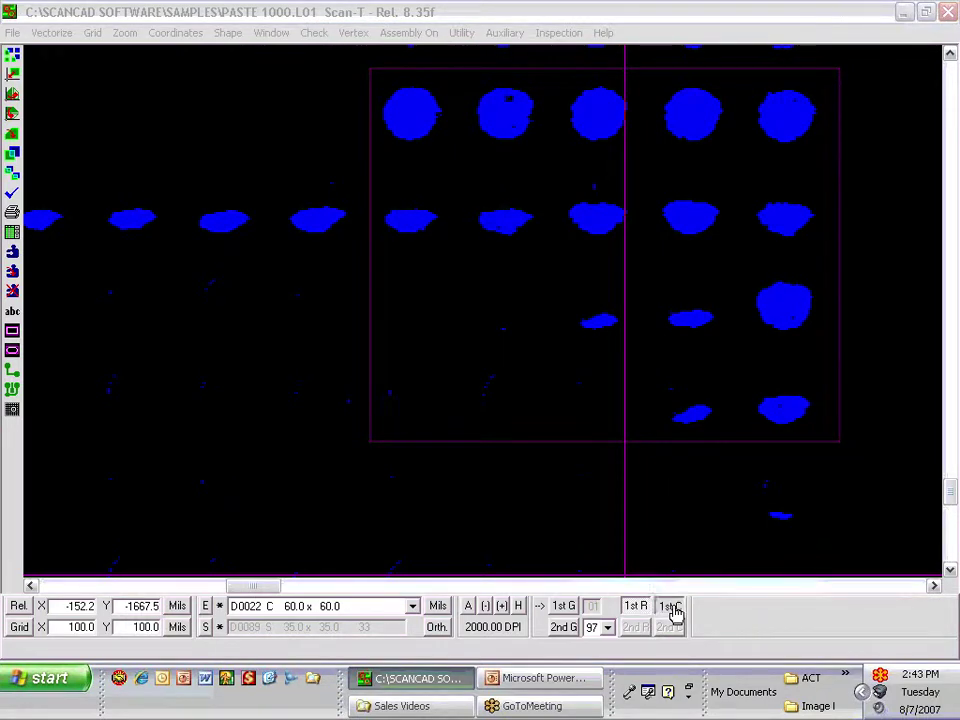
{"action": "left_click", "coordinate": [672, 609]}
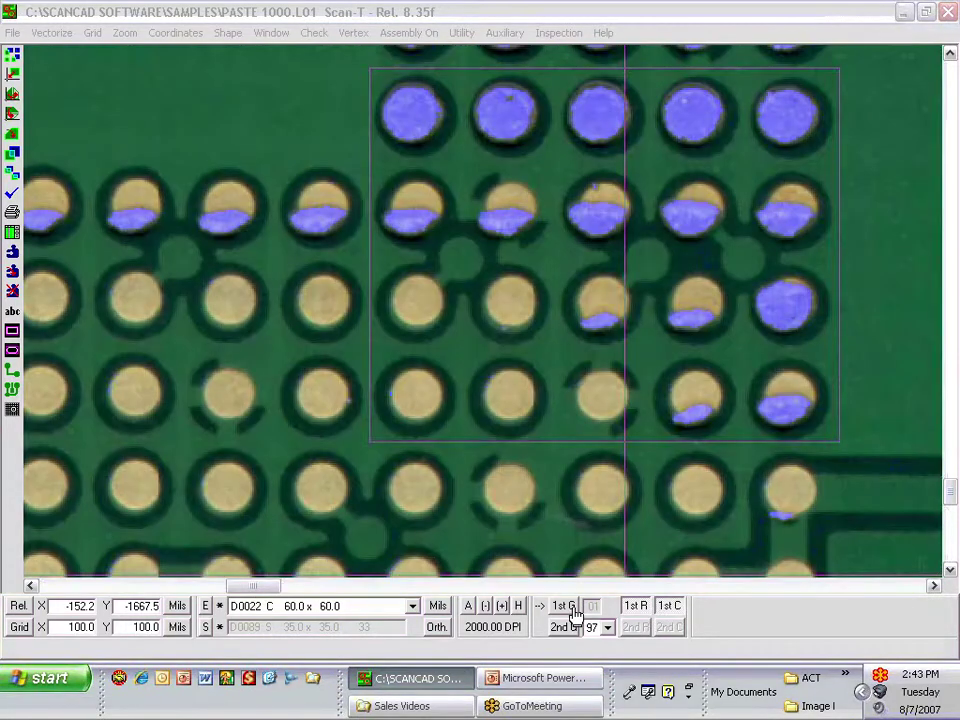
{"action": "left_click", "coordinate": [634, 607]}
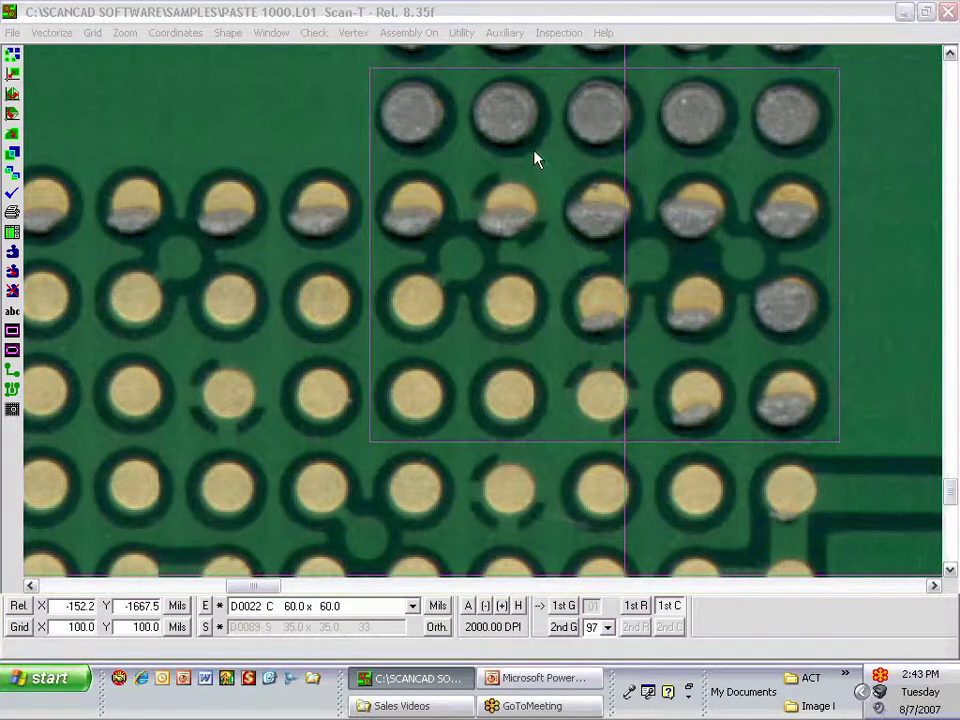
- Run an Aperture Area Check inside the window with a 50% minimum and 125% maximum area
{"action": "left_click", "coordinate": [570, 35]}
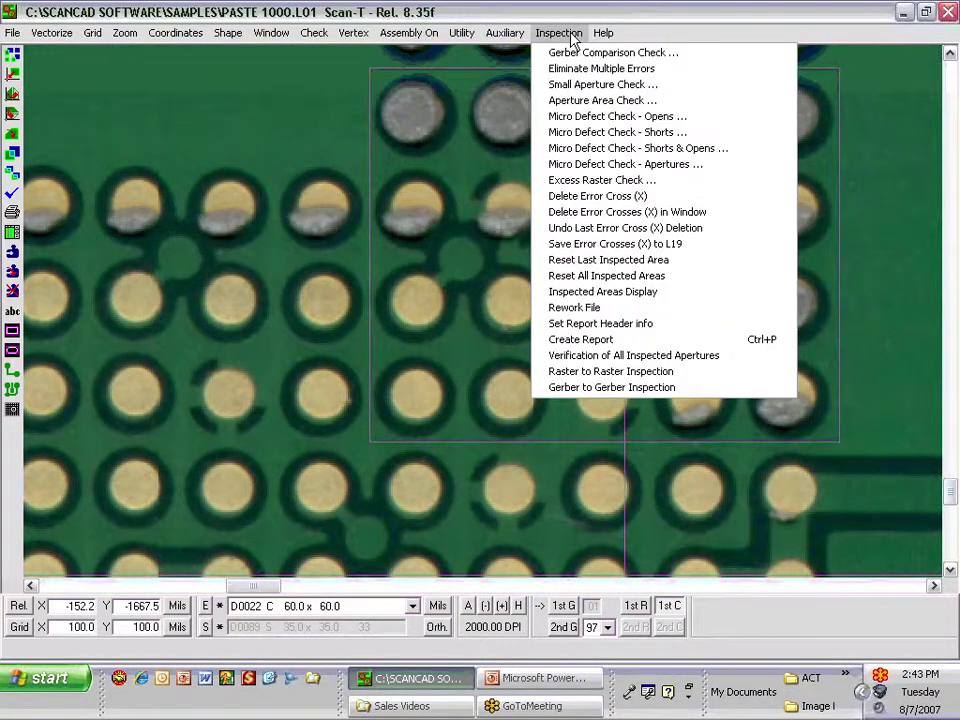
{"action": "left_click", "coordinate": [578, 104]}
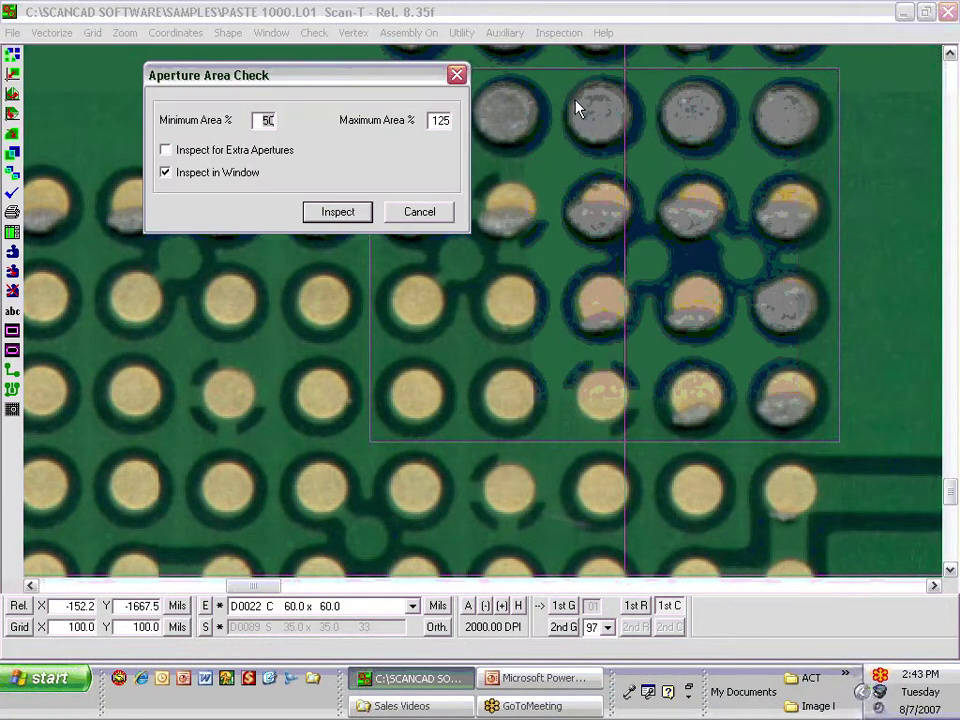
{"action": "left_click", "coordinate": [341, 214]}
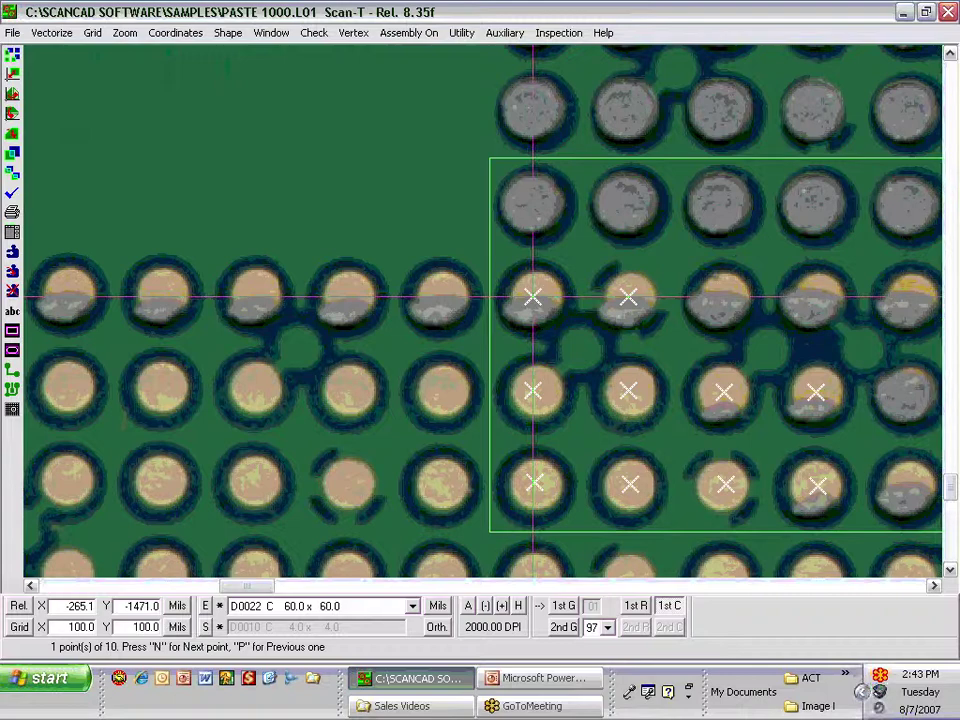
- Examine the flagged pads up to the fifth error point, and their surroundings with the first Gerber layer overlaid
{"action": "key", "text": "n"}
{"action": "key", "text": "n"}
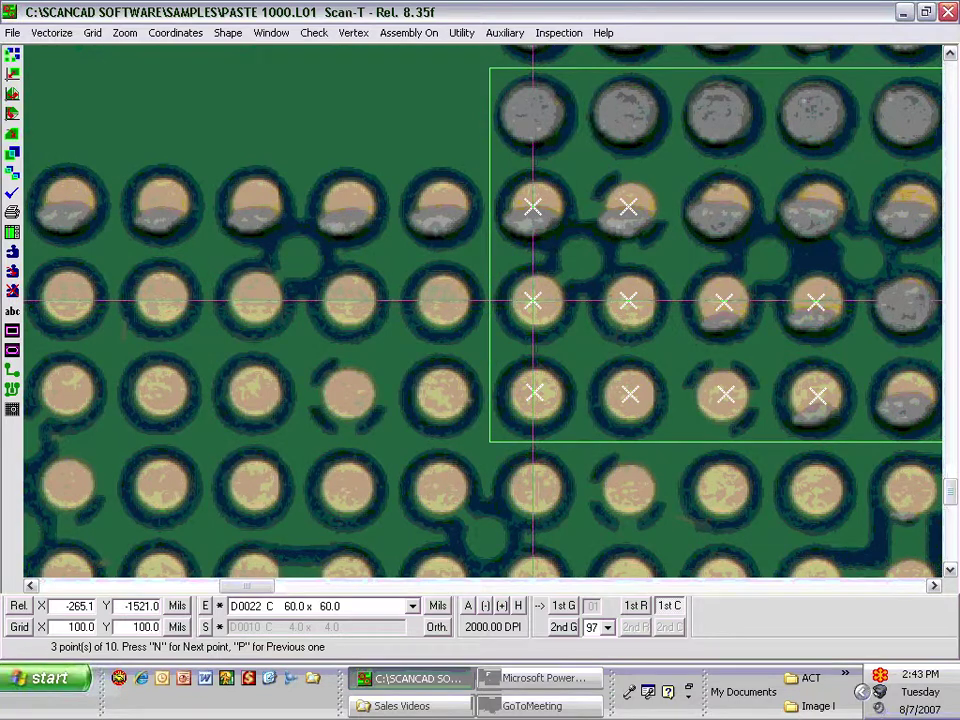
{"action": "key", "text": "n"}
{"action": "key", "text": "n"}
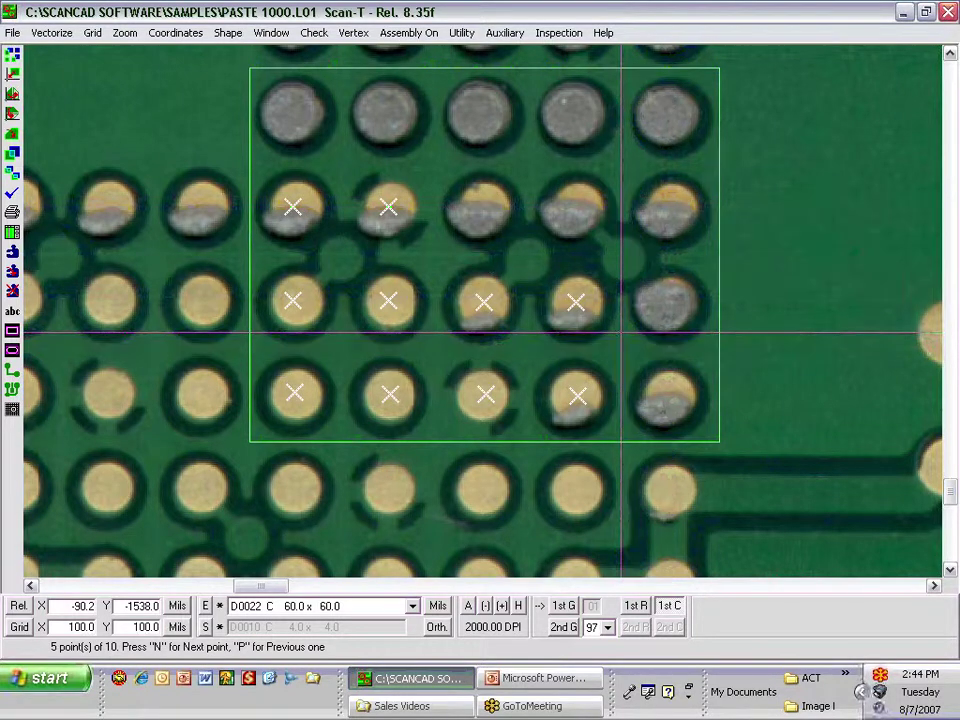
{"action": "key", "text": "minus"}
{"action": "key", "text": "minus"}
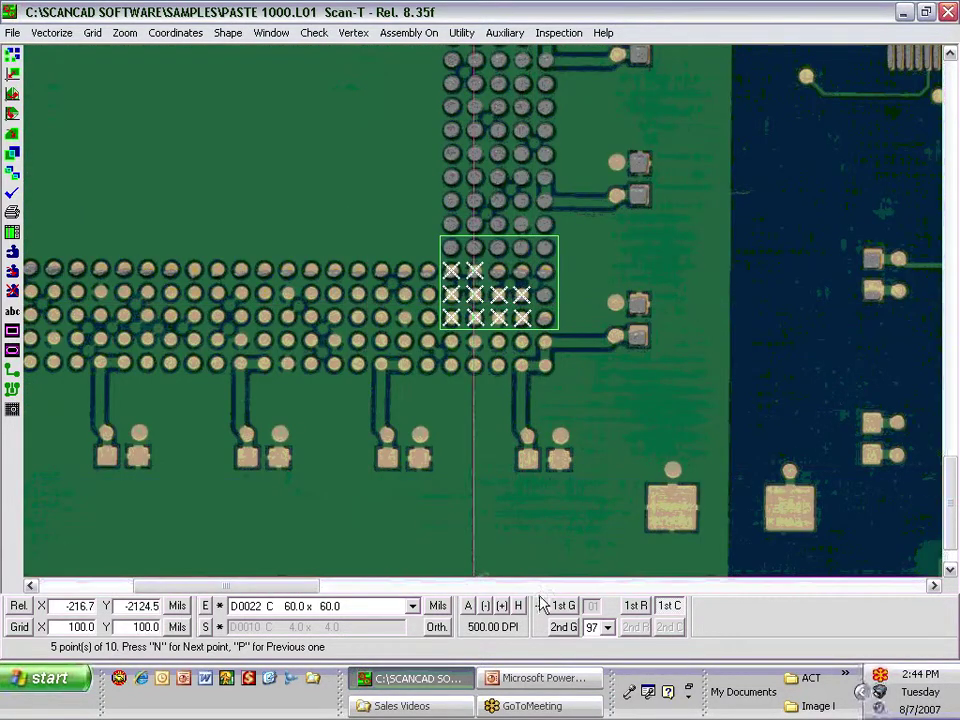
{"action": "left_click", "coordinate": [563, 607]}
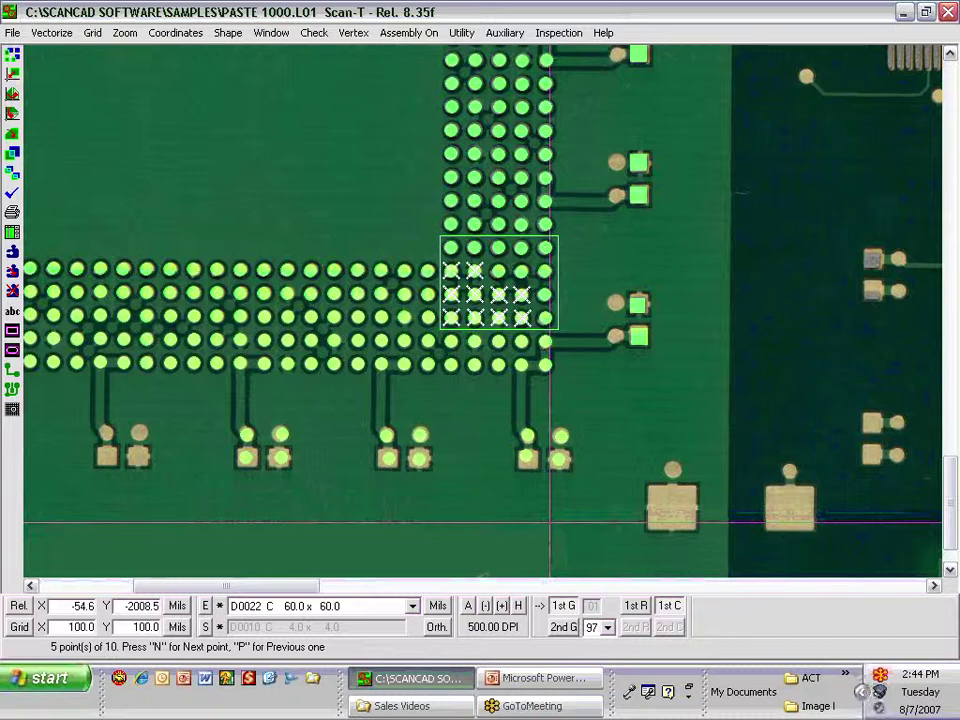
- Leave the paste inspection and open the work file REGSTENCIL.L01 for raster editing
{"action": "key", "text": "Escape"}
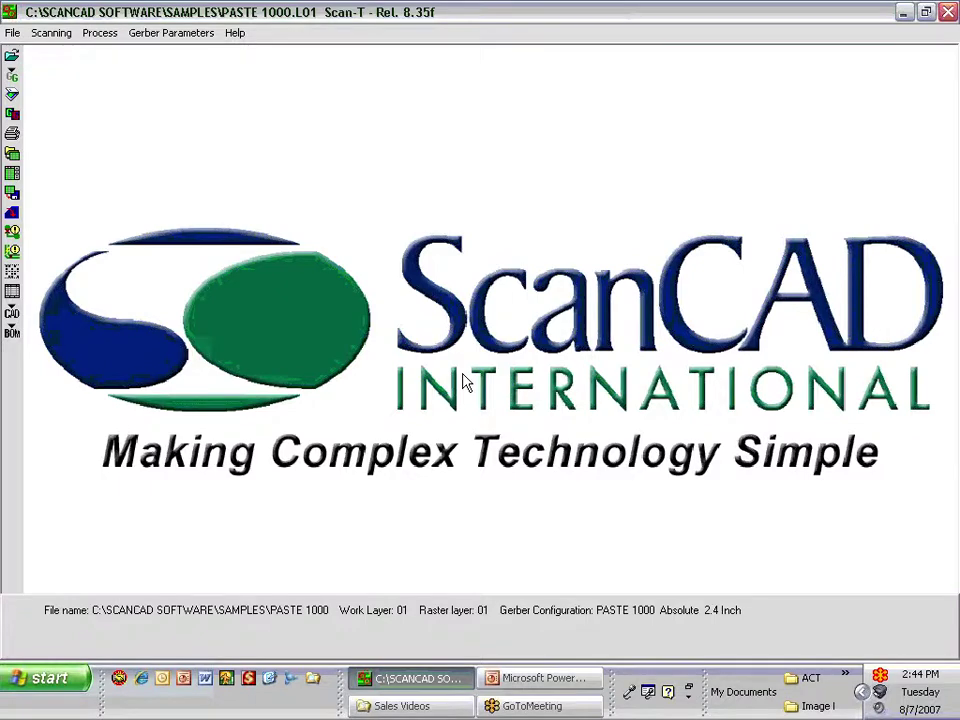
{"action": "key", "text": "ctrl+o"}
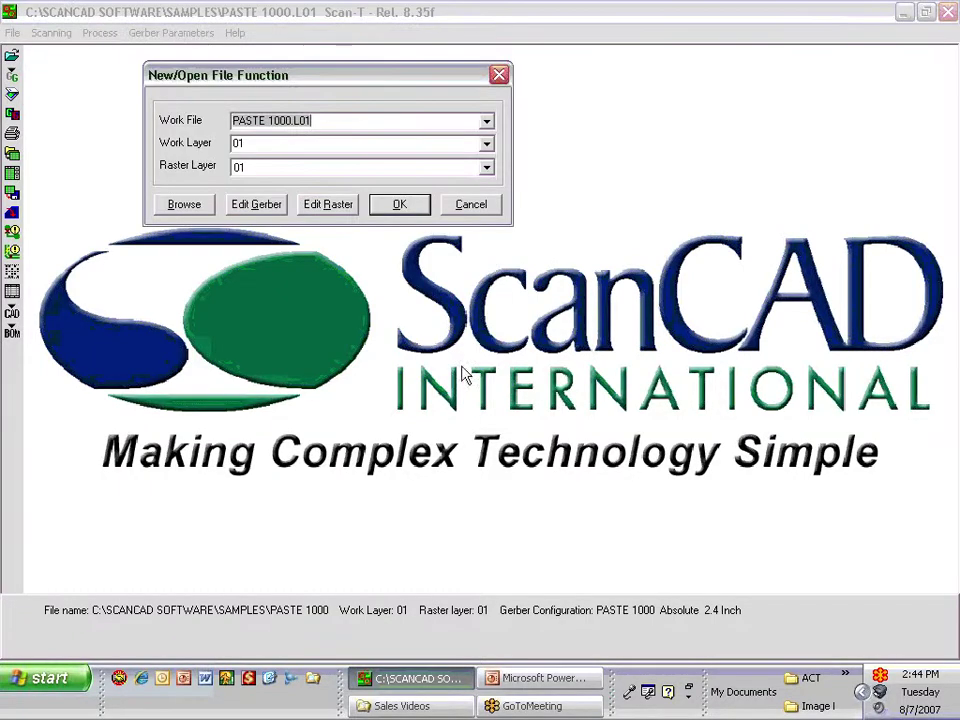
{"action": "left_click", "coordinate": [486, 120]}
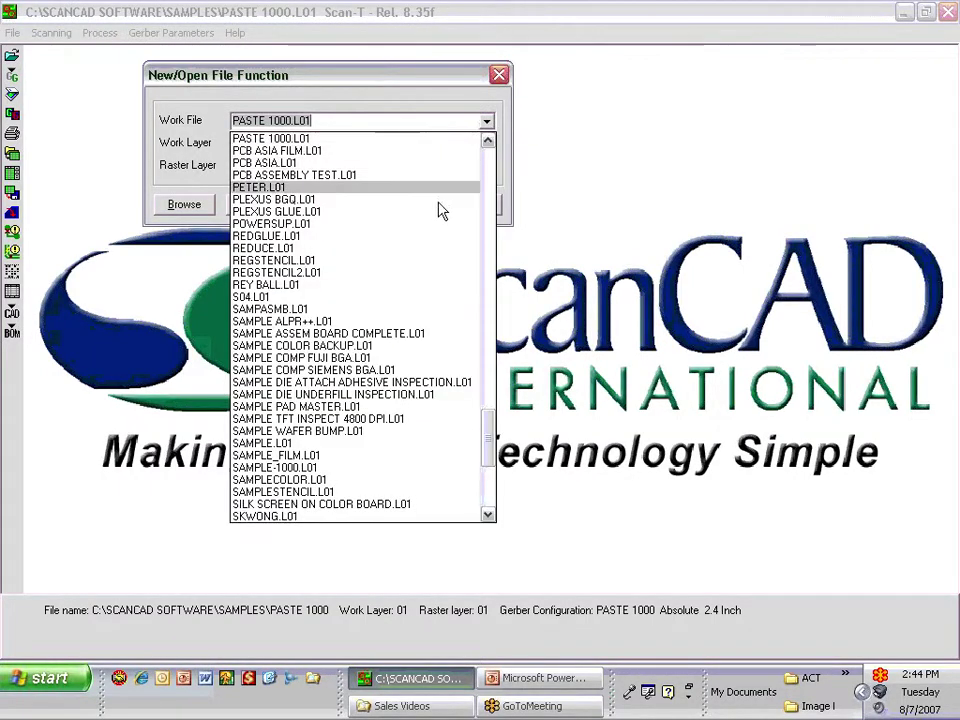
{"action": "left_click", "coordinate": [370, 262]}
{"action": "left_click", "coordinate": [334, 208]}
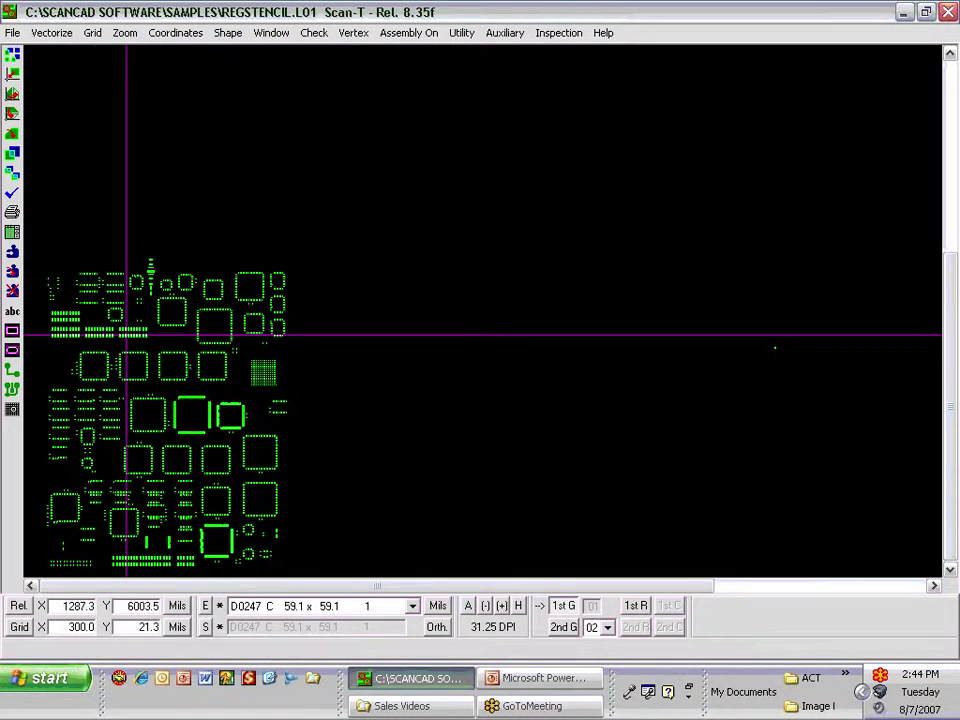
- Inspect the stencil's first raster layer on its own and display it together with the first Gerber layer for the whole stencil
{"action": "key", "text": "h"}
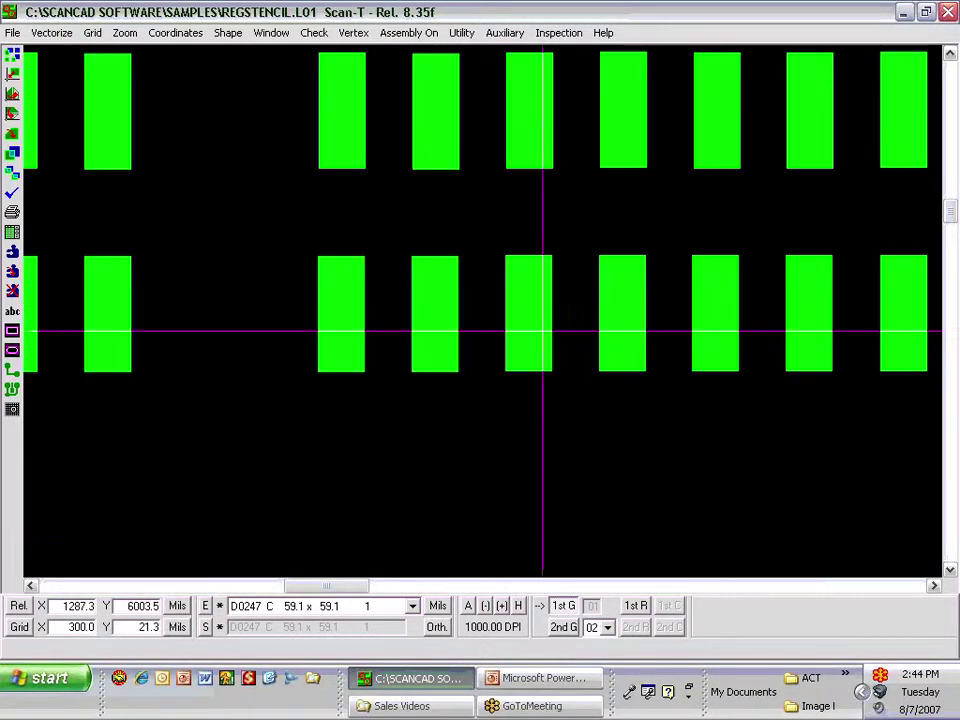
{"action": "left_click", "coordinate": [562, 612]}
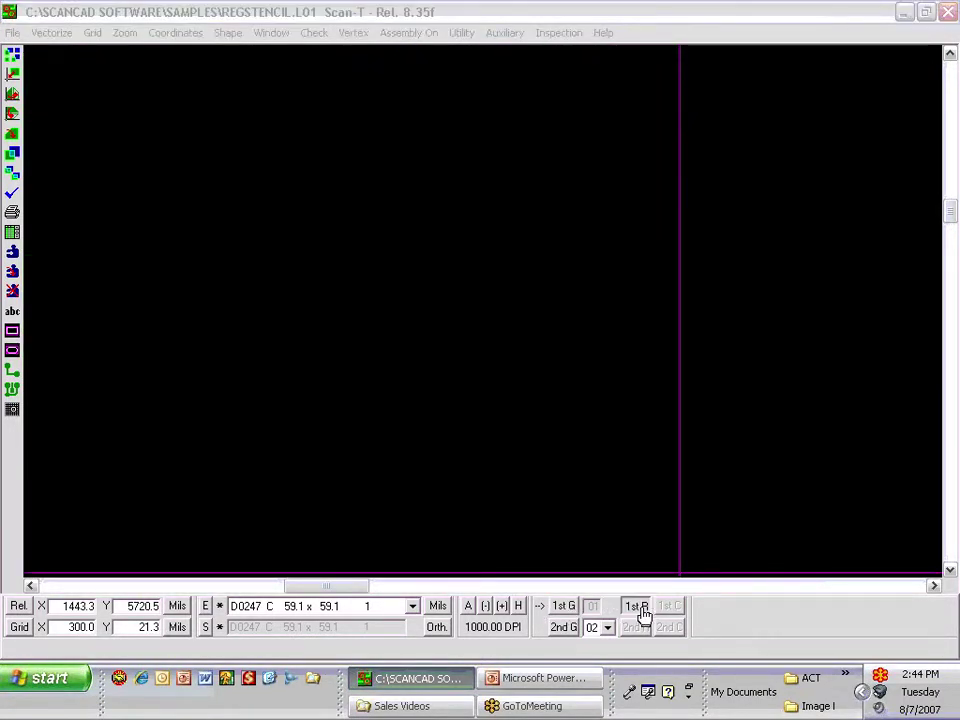
{"action": "left_click", "coordinate": [637, 612]}
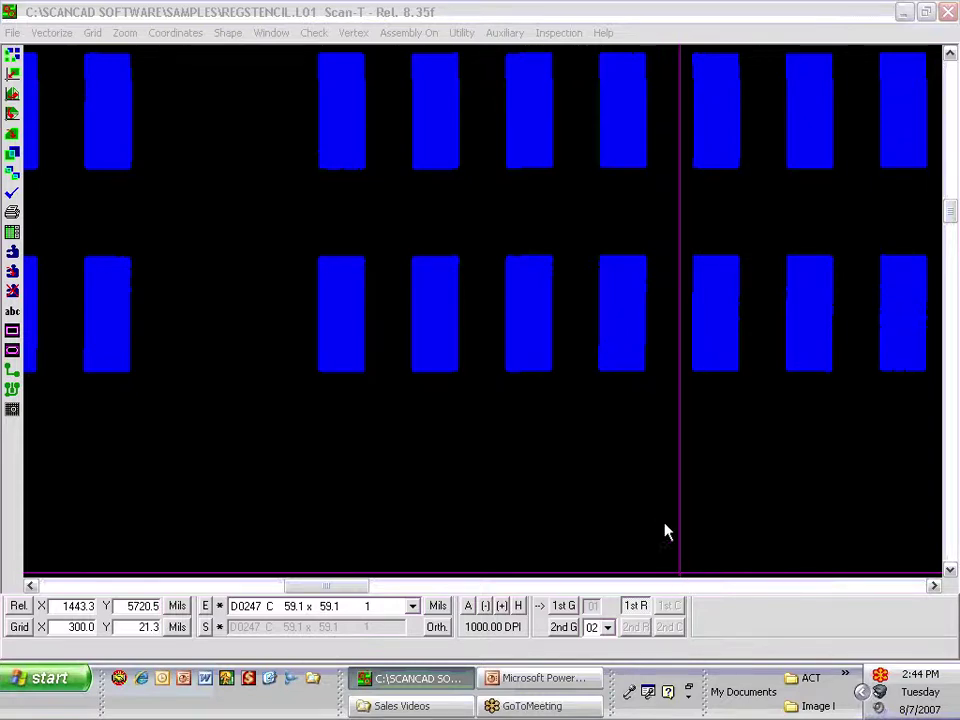
{"action": "left_click", "coordinate": [577, 512]}
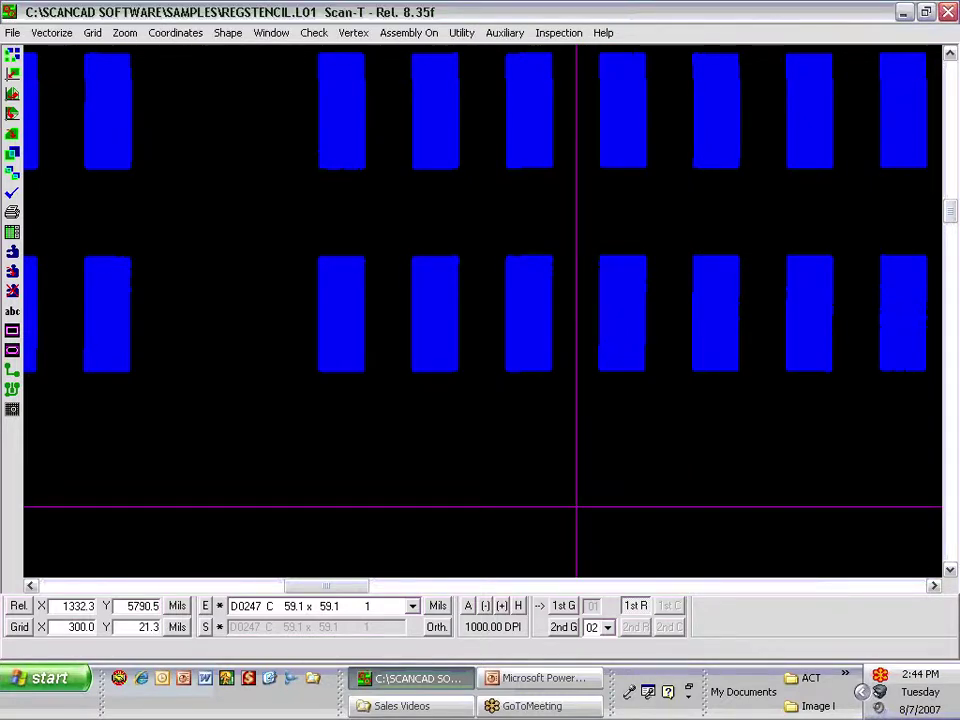
{"action": "key", "text": "a"}
{"action": "left_click", "coordinate": [565, 609]}
{"action": "left_click", "coordinate": [255, 387]}
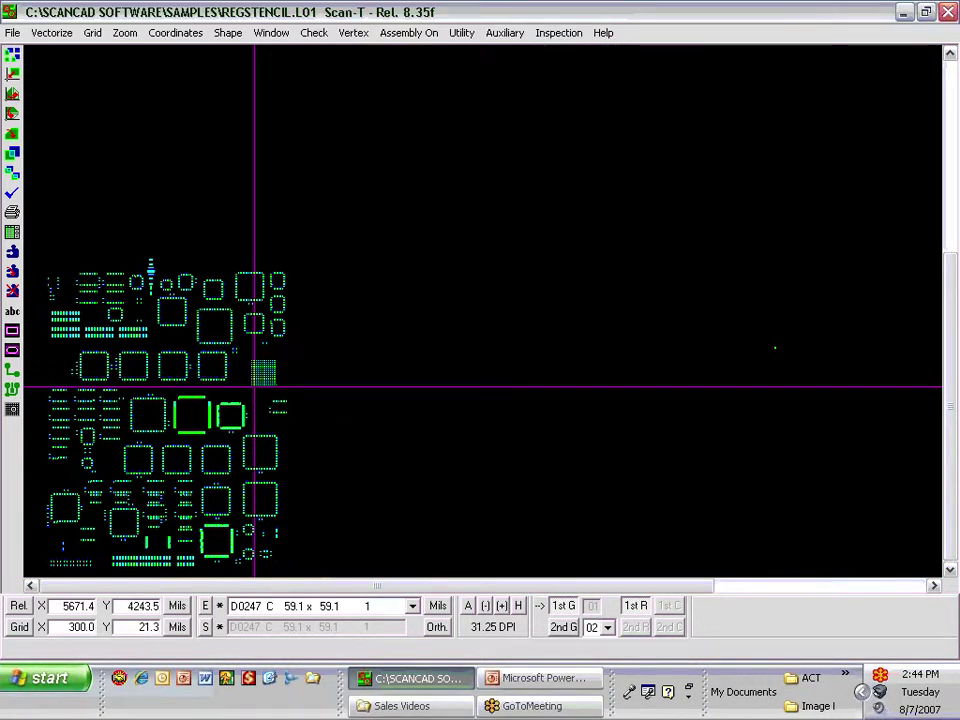
- Run a Gerber Comparison Check on the stencil using LMA for Pads and a 04.0 mils filter amount
{"action": "left_click", "coordinate": [12, 194]}
{"action": "left_click", "coordinate": [443, 393]}
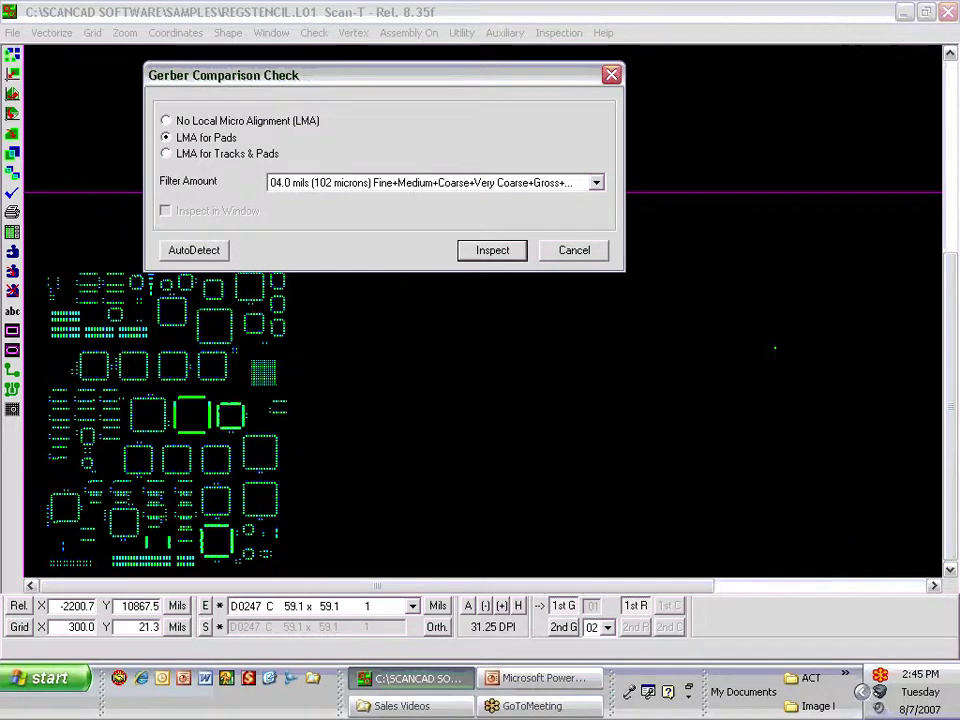
{"action": "left_click", "coordinate": [495, 252]}
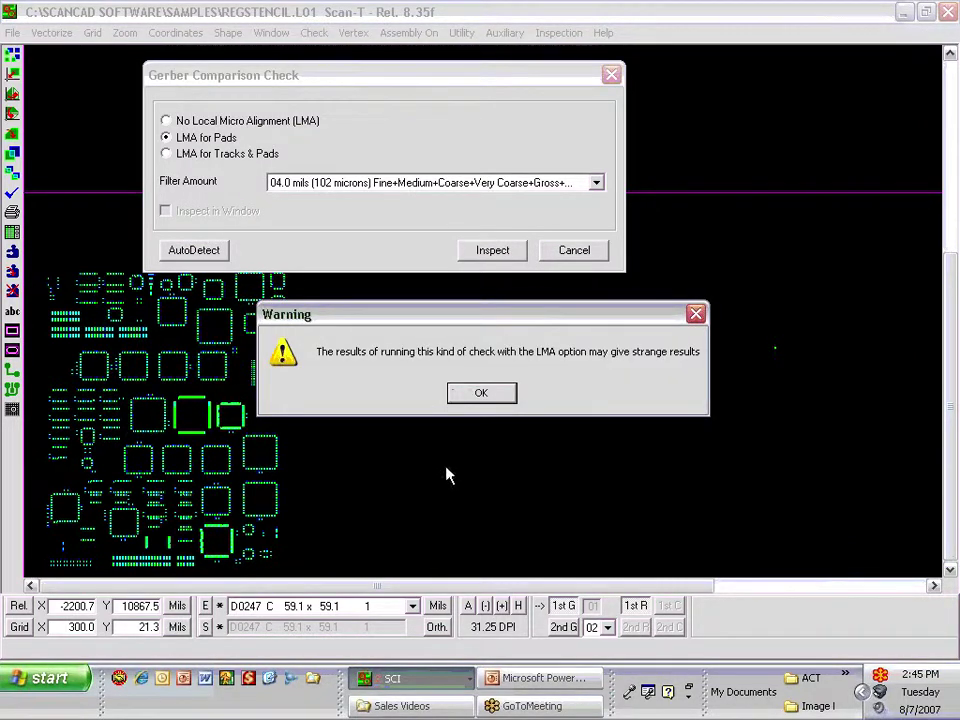
{"action": "left_click", "coordinate": [483, 394]}
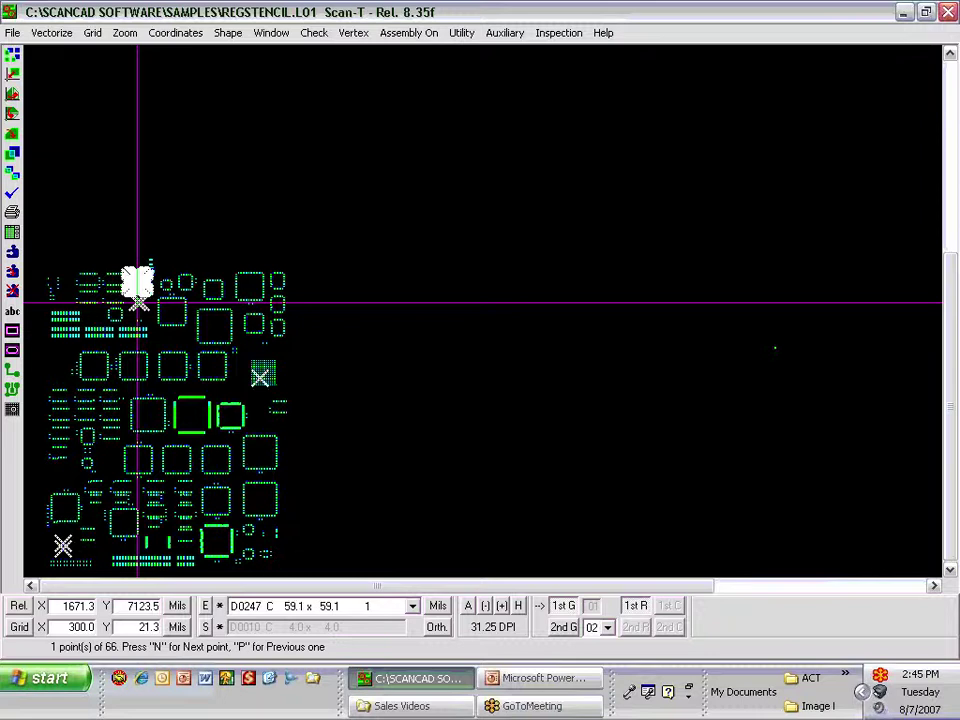
- Examine the first three error points of the stencil comparison at close range
{"action": "key", "text": "h"}
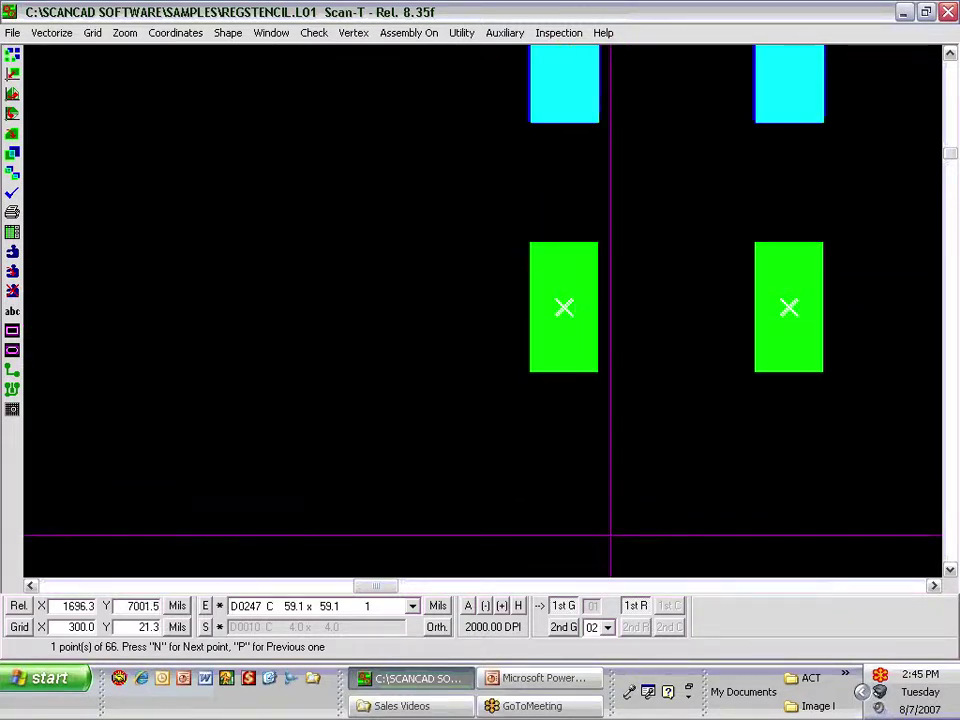
{"action": "left_click", "coordinate": [573, 608]}
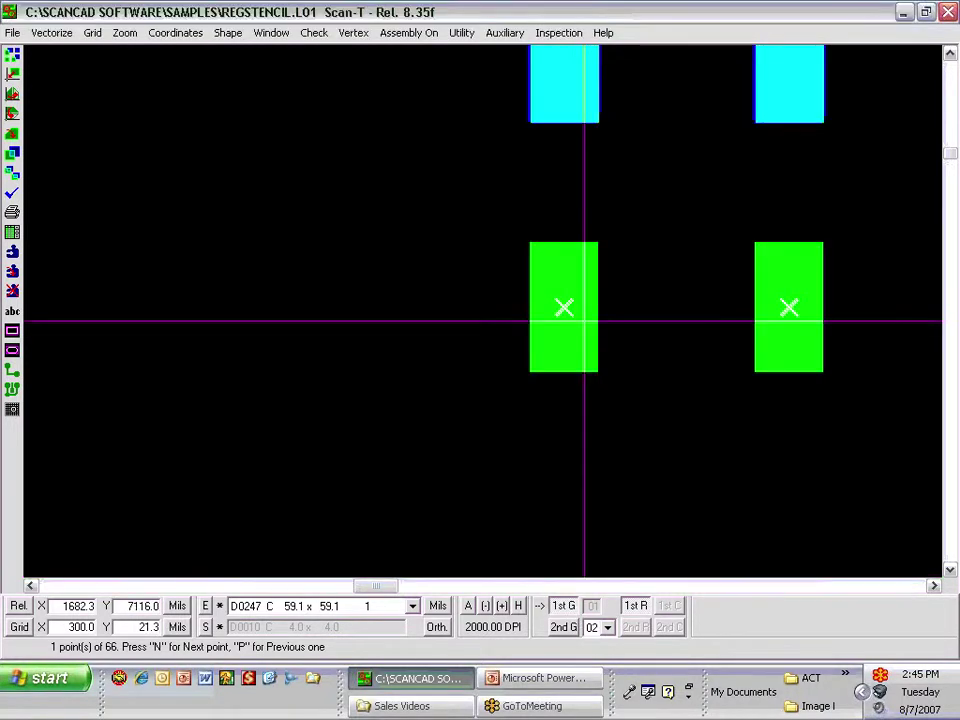
{"action": "key", "text": "n"}
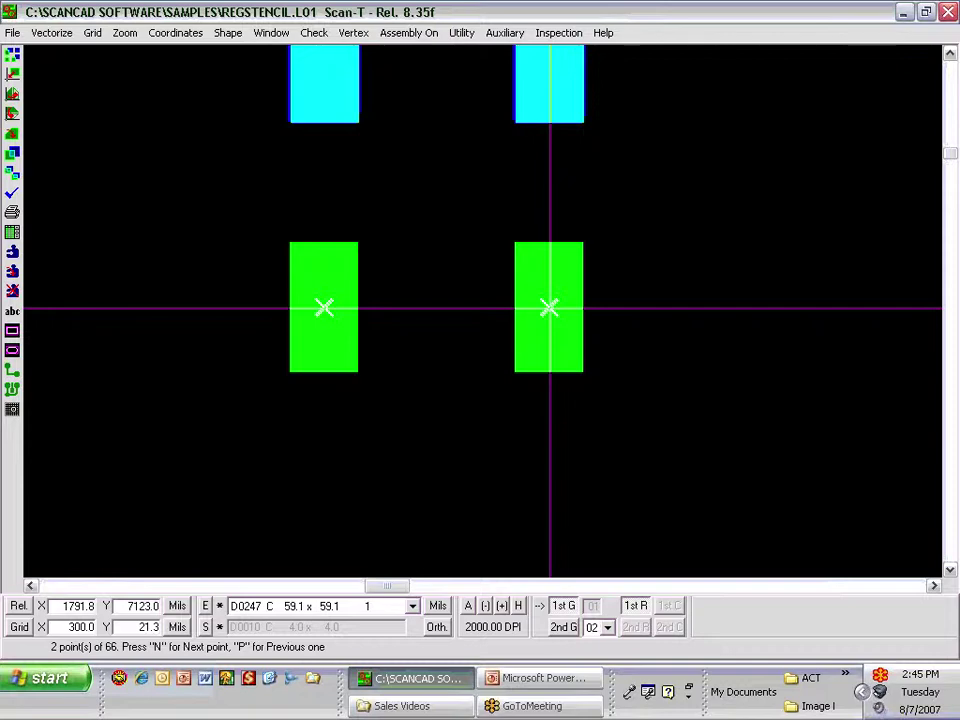
{"action": "key", "text": "n"}
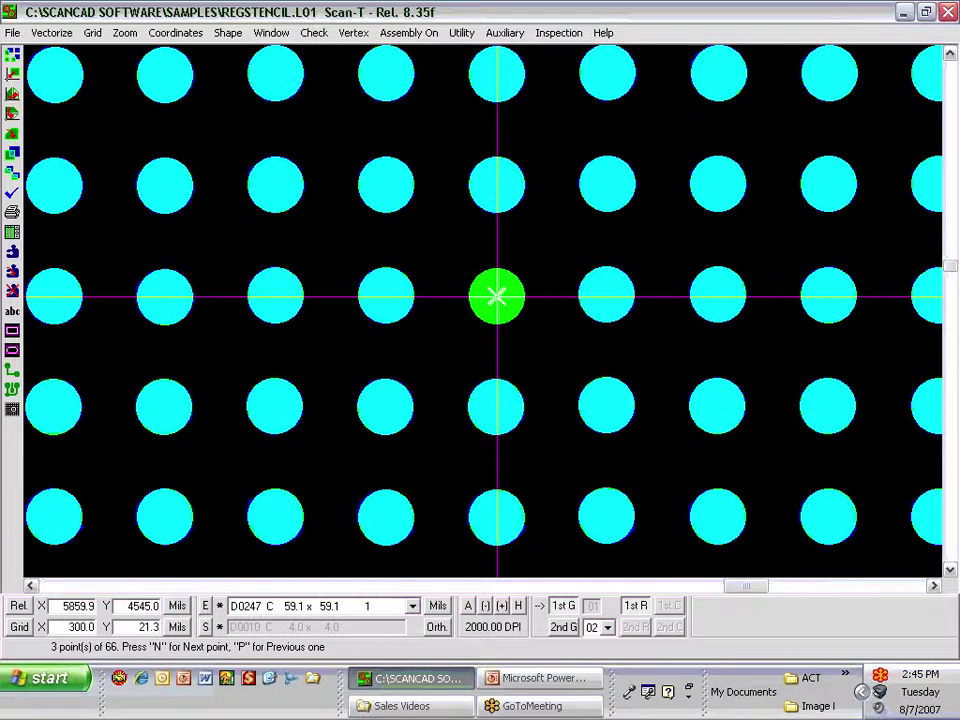
- Examine the error points from the fourth onward, viewing the first Gerber and first raster layers separately on the mismatched rectangular pads
{"action": "key", "text": "minus"}
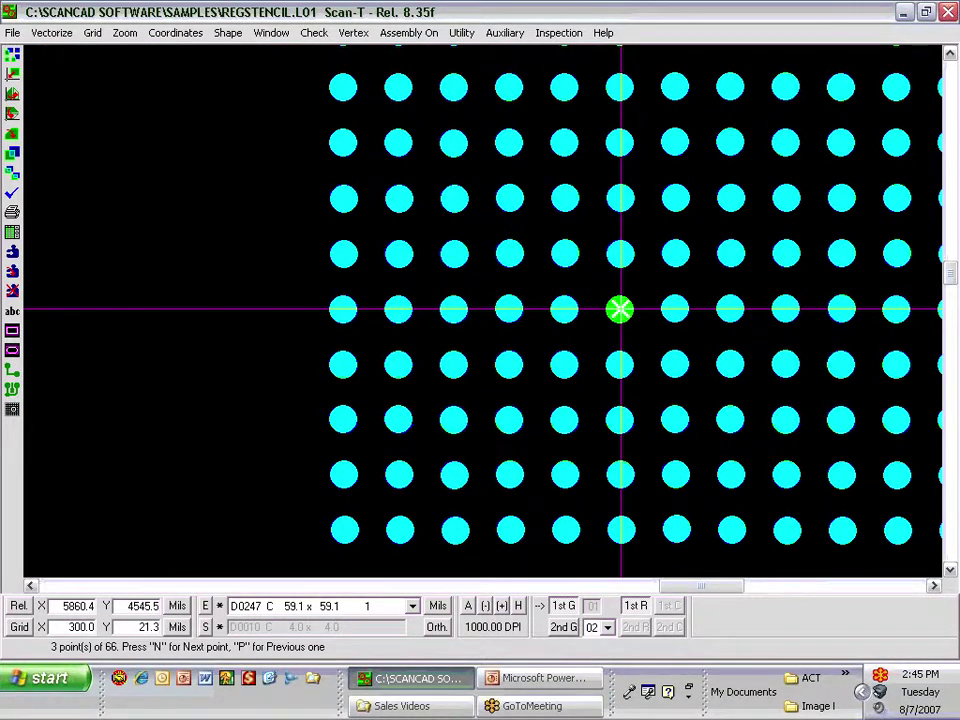
{"action": "scroll", "coordinate": [483, 310], "scroll_direction": "down", "scroll_amount": 1}
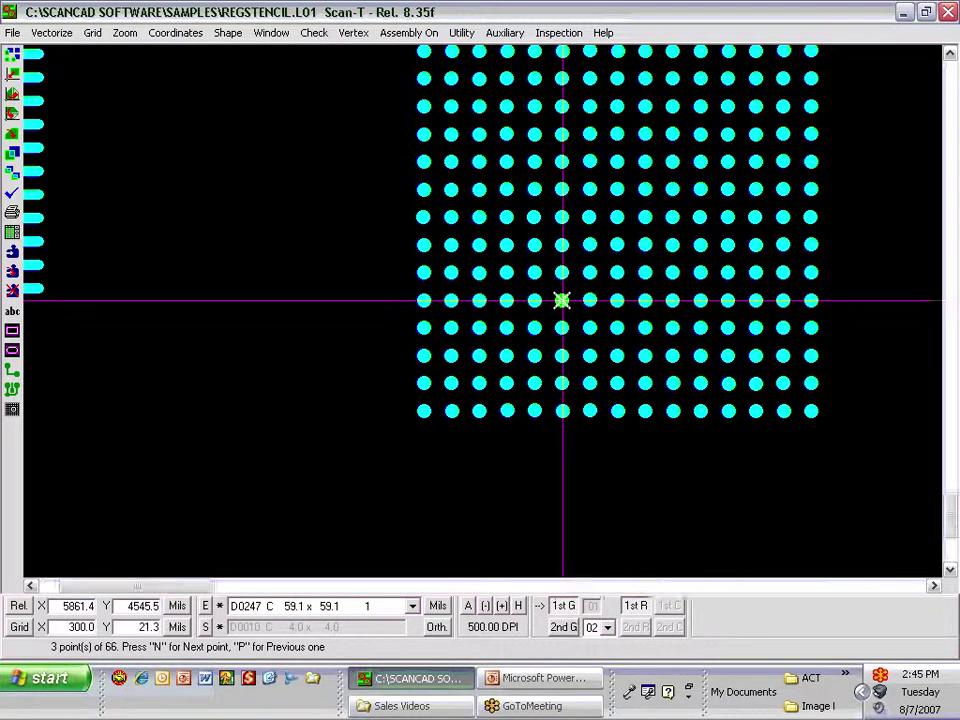
{"action": "key", "text": "n"}
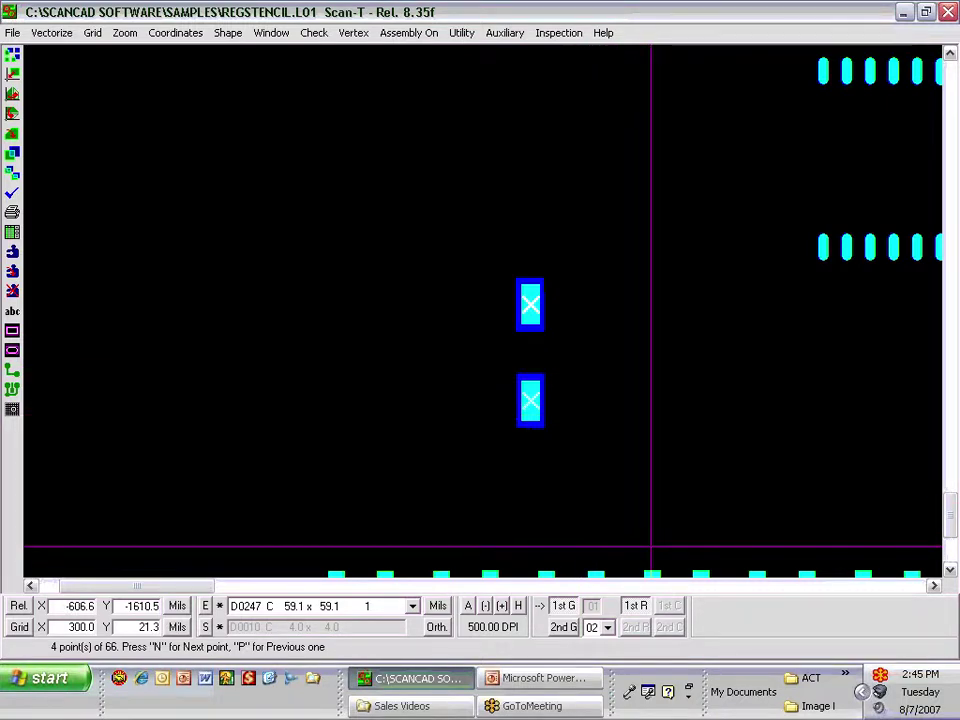
{"action": "left_click", "coordinate": [566, 607]}
{"action": "left_click", "coordinate": [571, 610]}
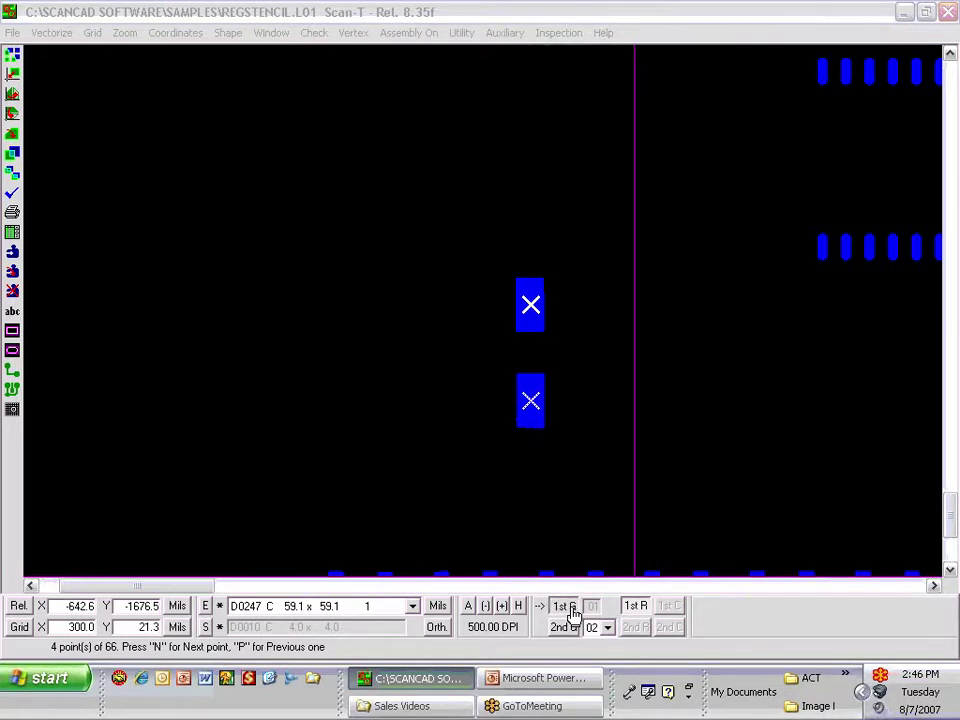
{"action": "left_click", "coordinate": [637, 609]}
{"action": "left_click", "coordinate": [637, 609]}
{"action": "left_click", "coordinate": [634, 606]}
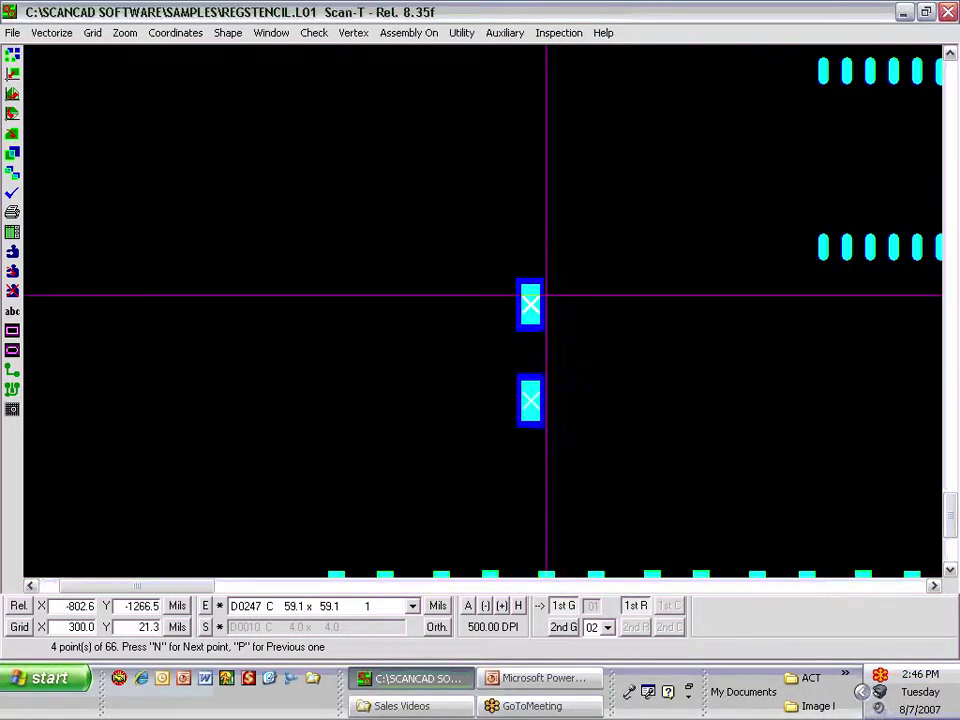
{"action": "key", "text": "n"}
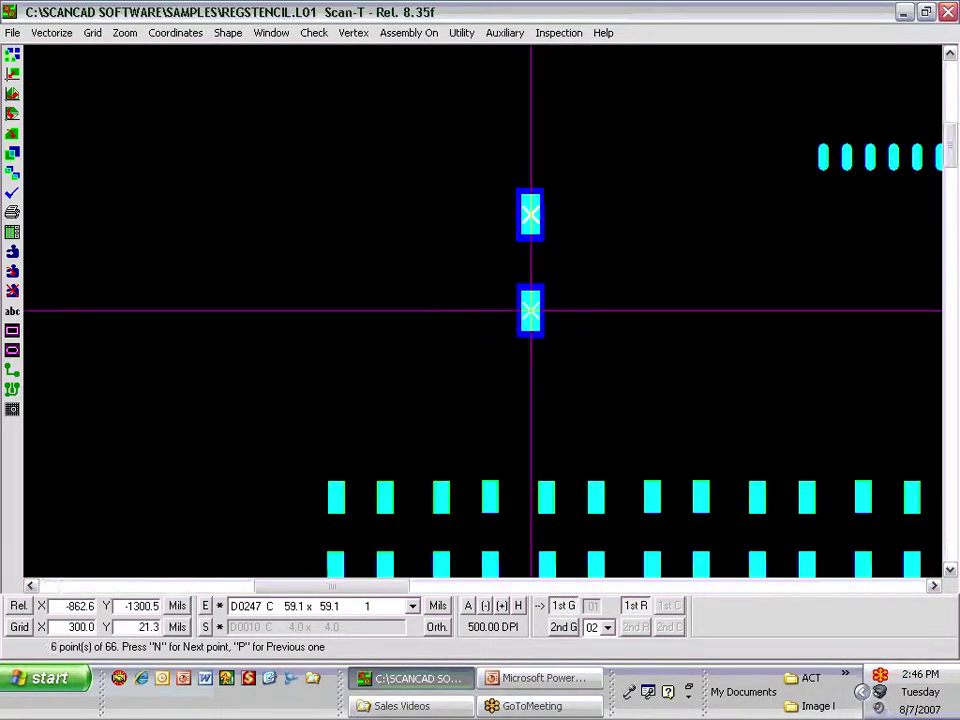
{"action": "key", "text": "n"}
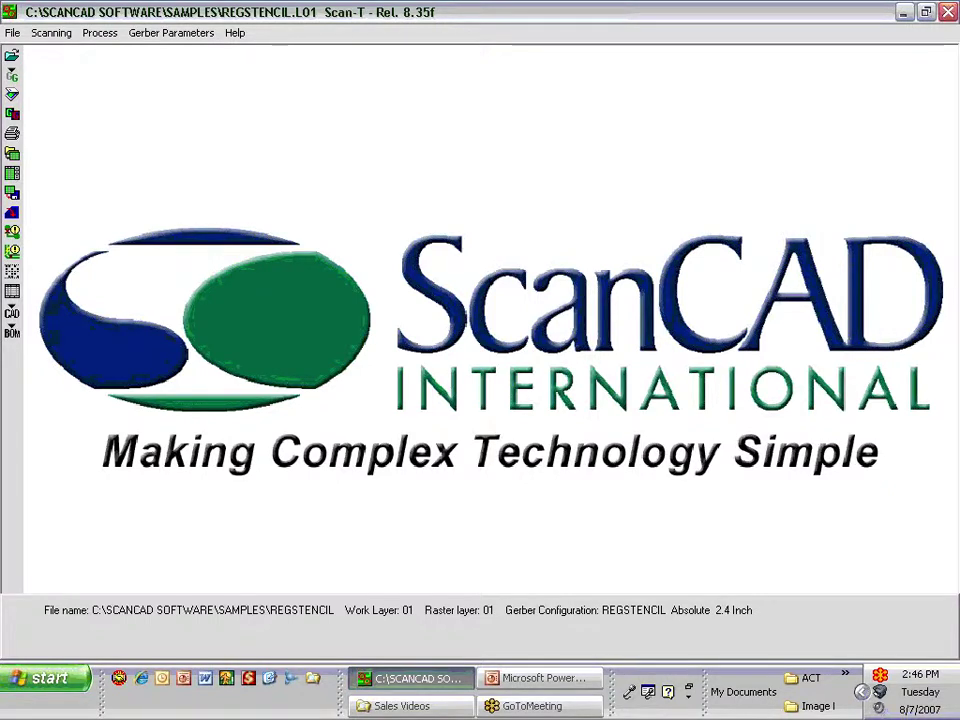
- Open the work file LOADED.L01 with work layer 01 and raster layer 01, accepting its non-default aperture table
{"action": "key", "text": "ctrl+o"}
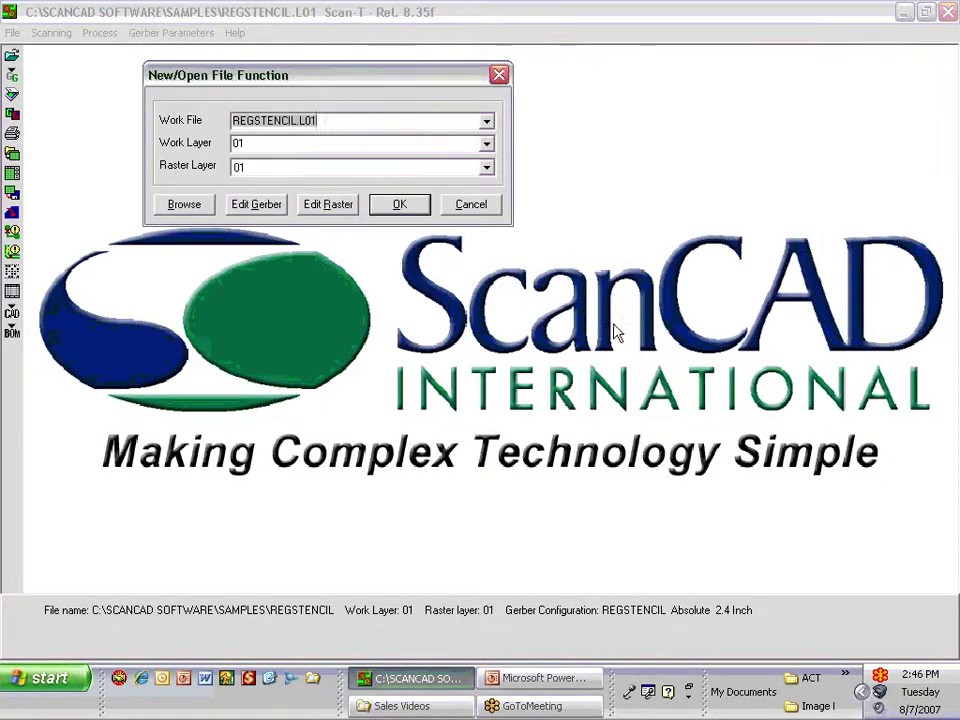
{"action": "left_click", "coordinate": [487, 124]}
{"action": "left_click", "coordinate": [493, 182]}
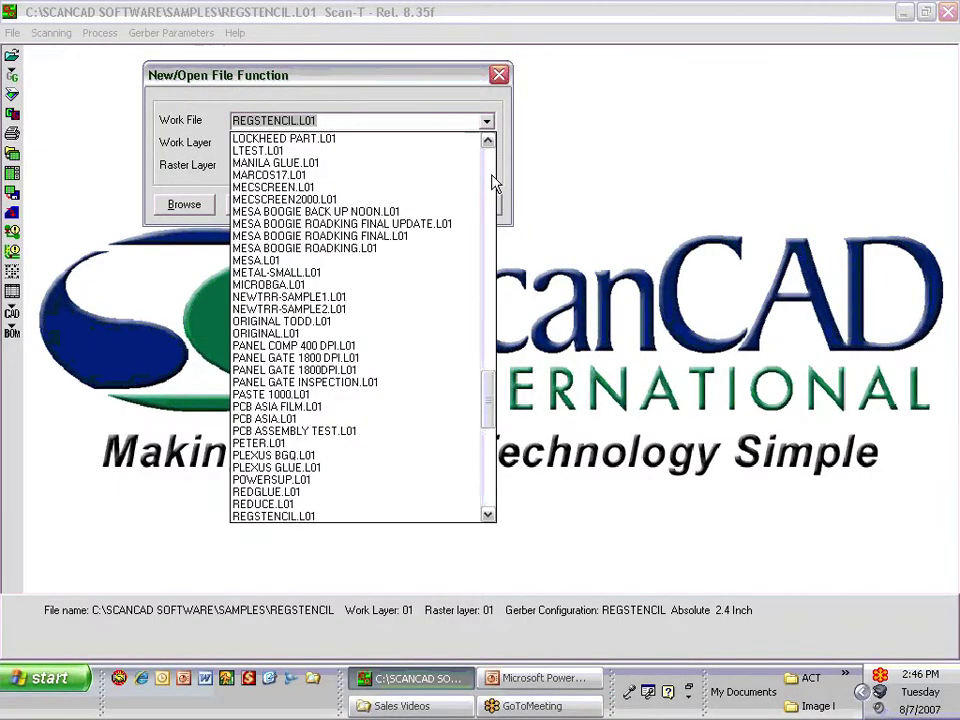
{"action": "left_click", "coordinate": [489, 143]}
{"action": "left_click", "coordinate": [489, 143]}
{"action": "left_click", "coordinate": [489, 143]}
{"action": "left_click", "coordinate": [489, 143]}
{"action": "left_click", "coordinate": [489, 143]}
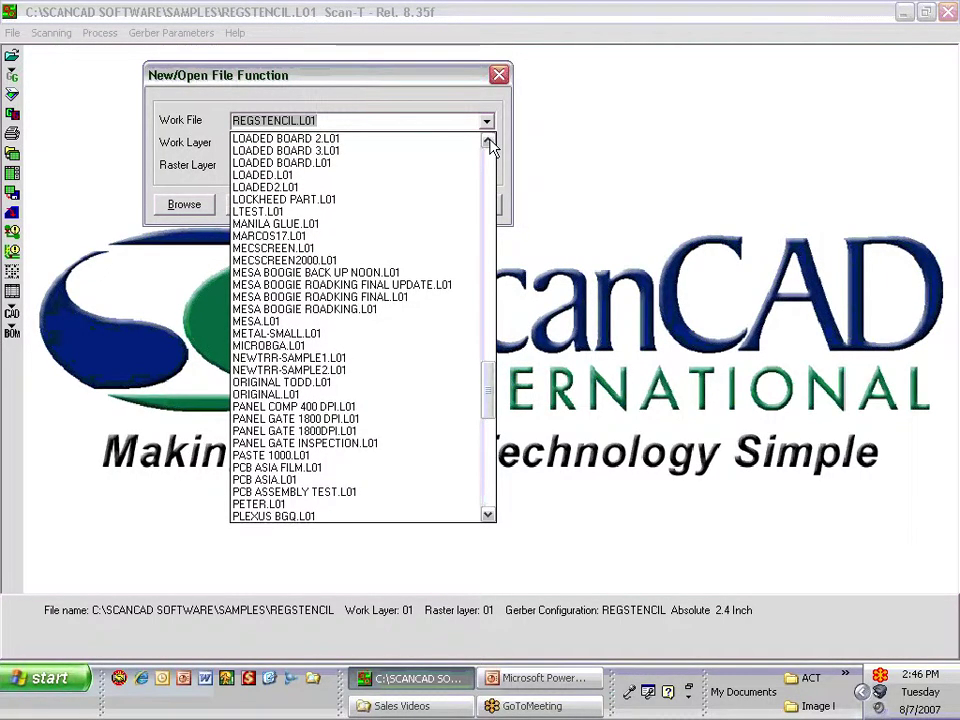
{"action": "left_click", "coordinate": [489, 143]}
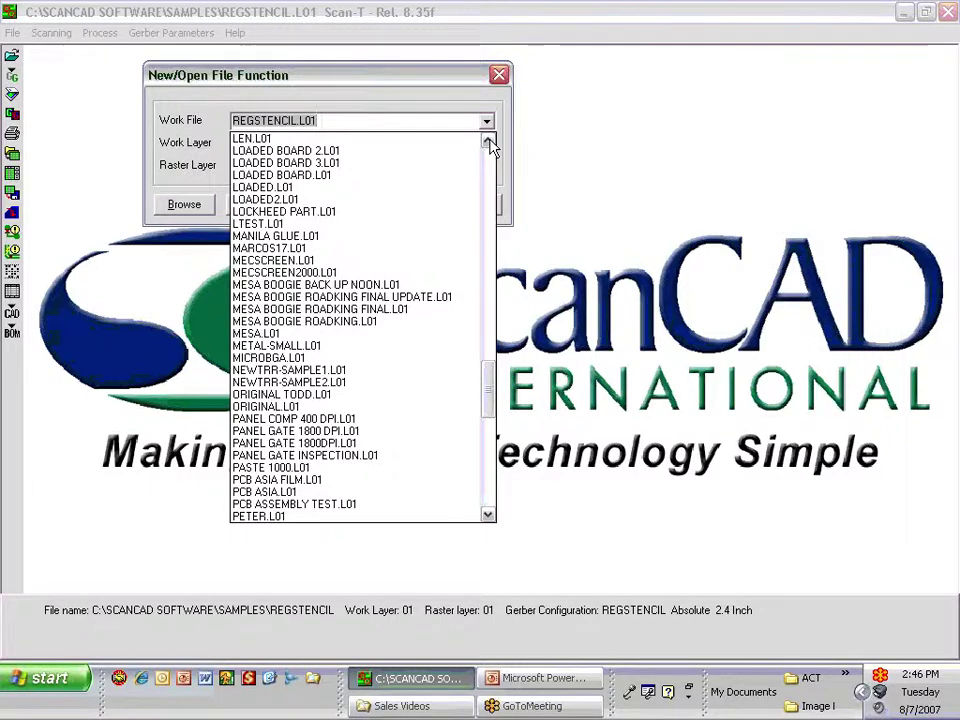
{"action": "left_click", "coordinate": [370, 189]}
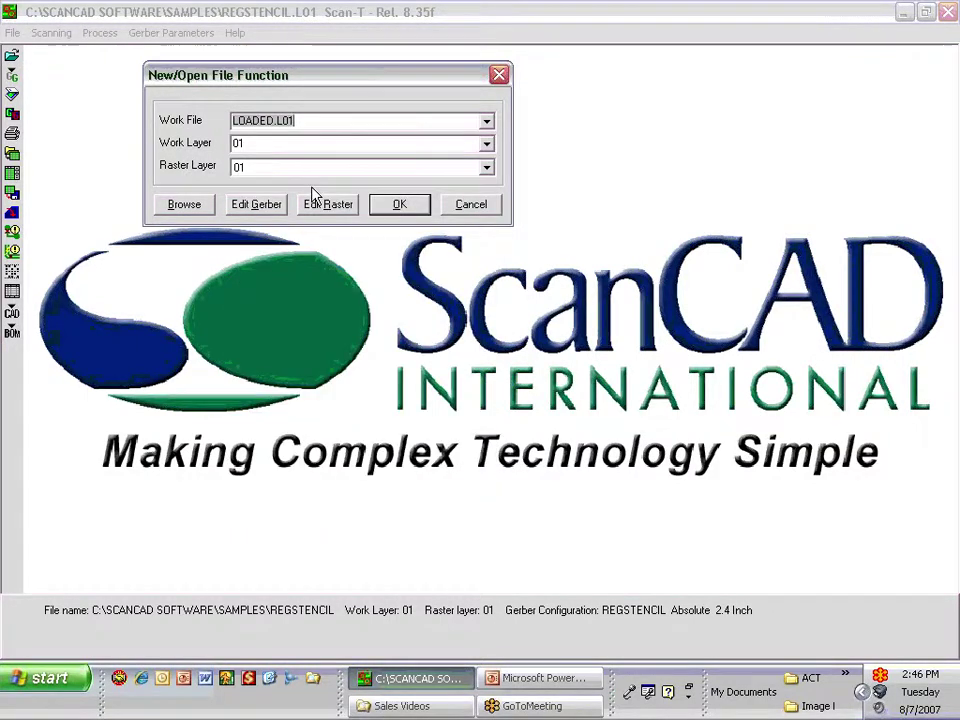
{"action": "left_click", "coordinate": [399, 204]}
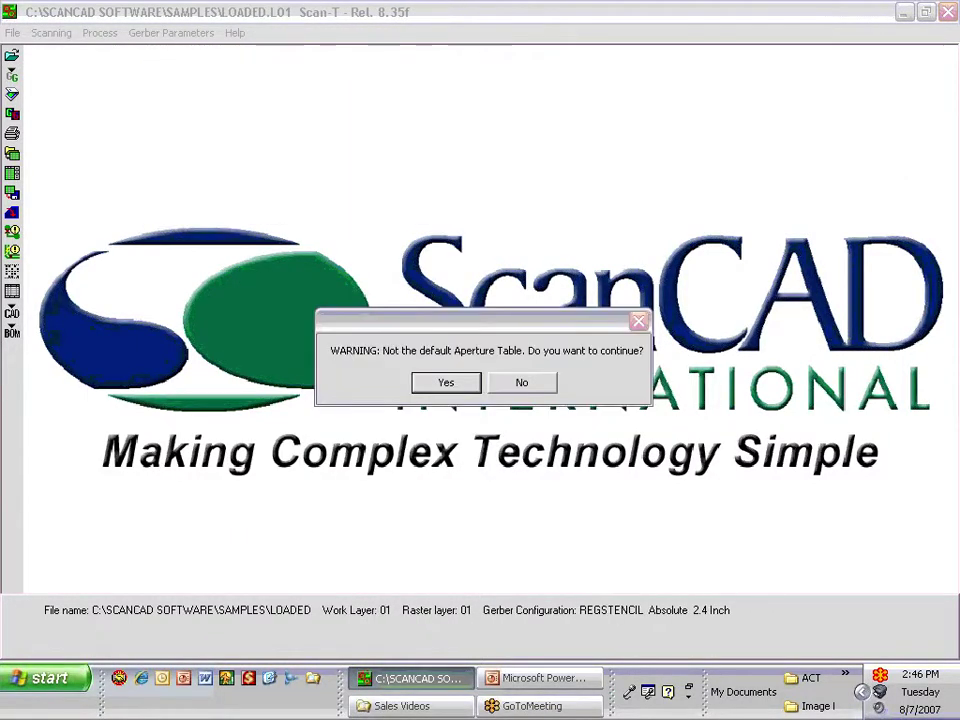
{"action": "left_click", "coordinate": [440, 387]}
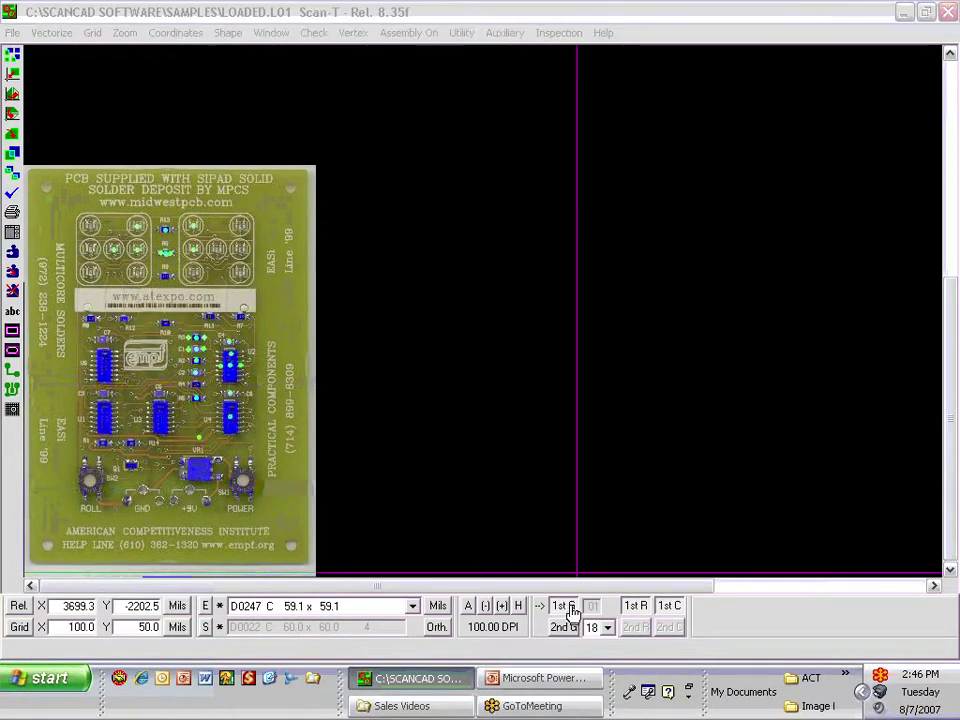
- Hide the first Gerber and first raster layers to show only the board's color scan, enlarged around resistor R13
{"action": "left_click", "coordinate": [569, 607]}
{"action": "left_click", "coordinate": [631, 607]}
{"action": "left_click", "coordinate": [161, 227]}
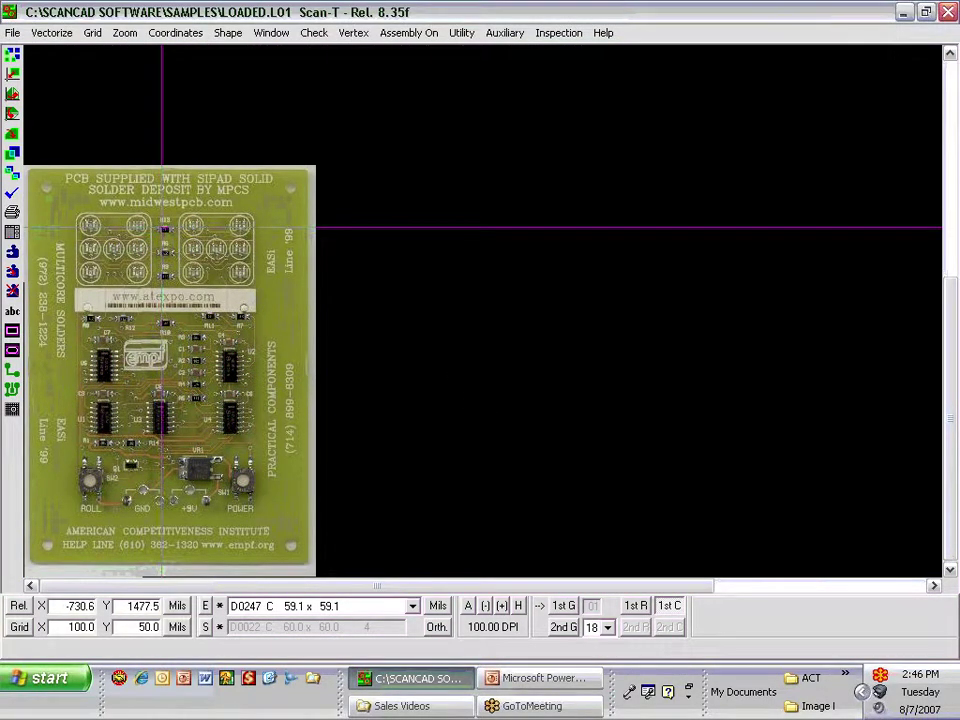
{"action": "key", "text": "plus"}
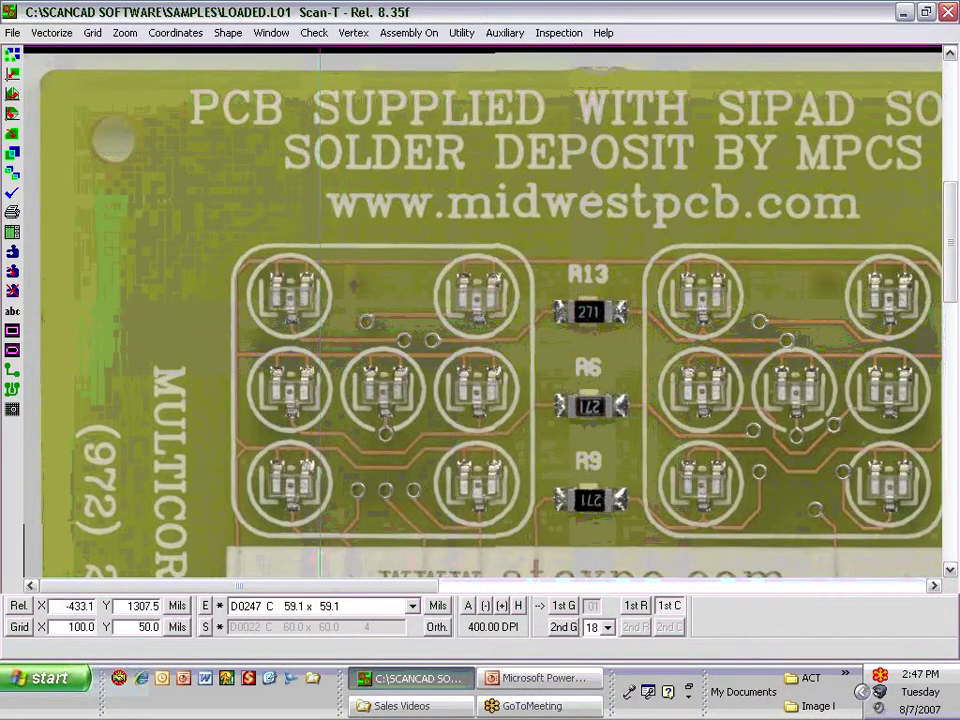
- Turn assembly mode on and select component R13 with the color scan hidden
{"action": "left_click", "coordinate": [395, 38]}
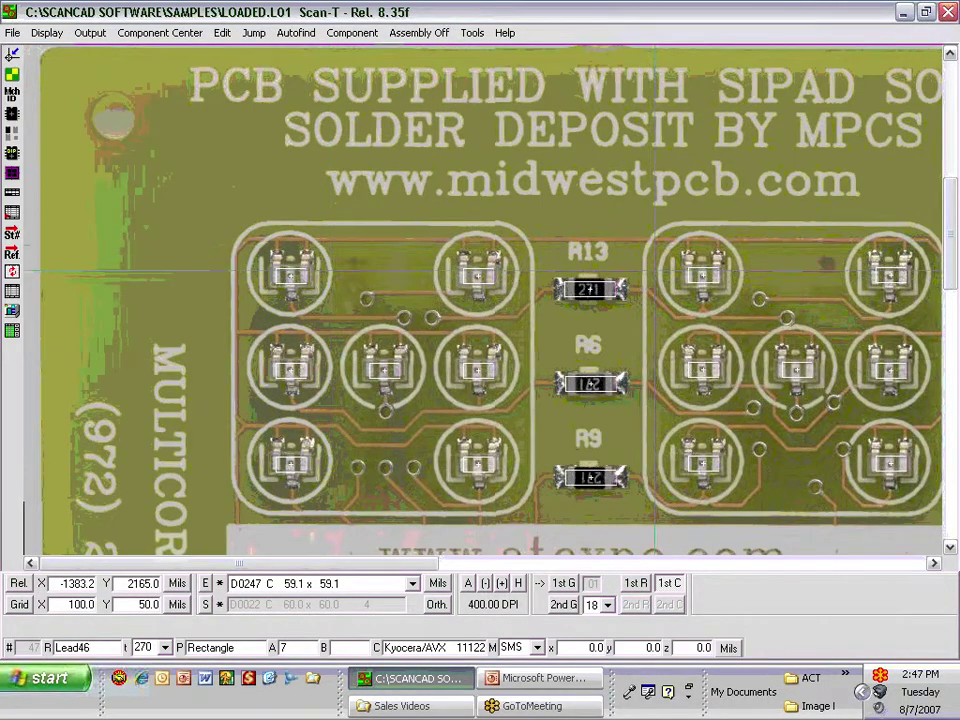
{"action": "left_click", "coordinate": [679, 585]}
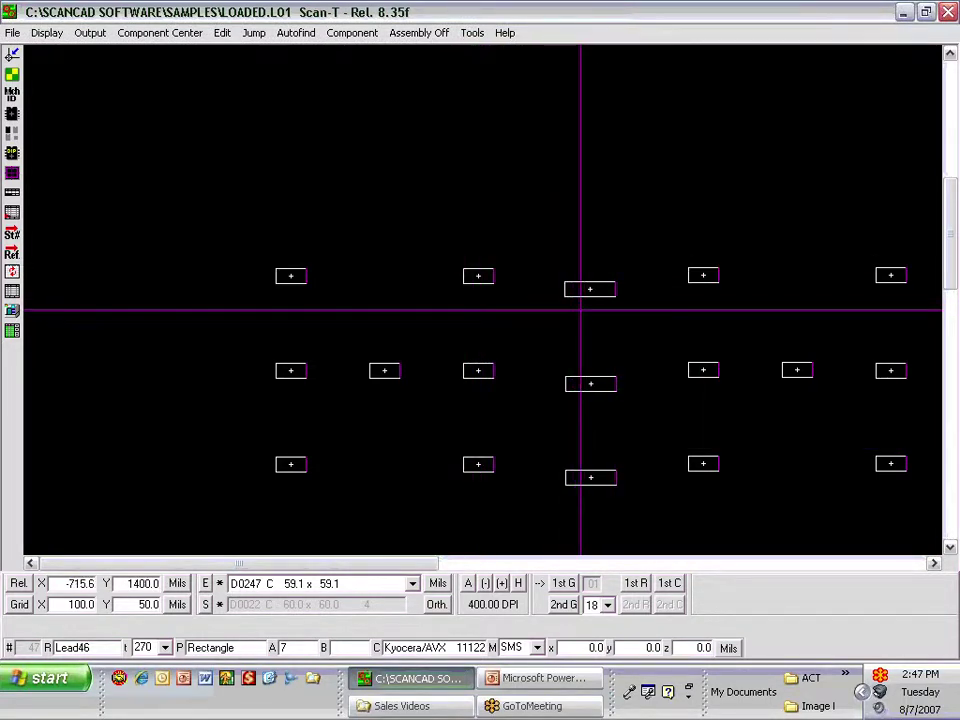
{"action": "left_click", "coordinate": [589, 289]}
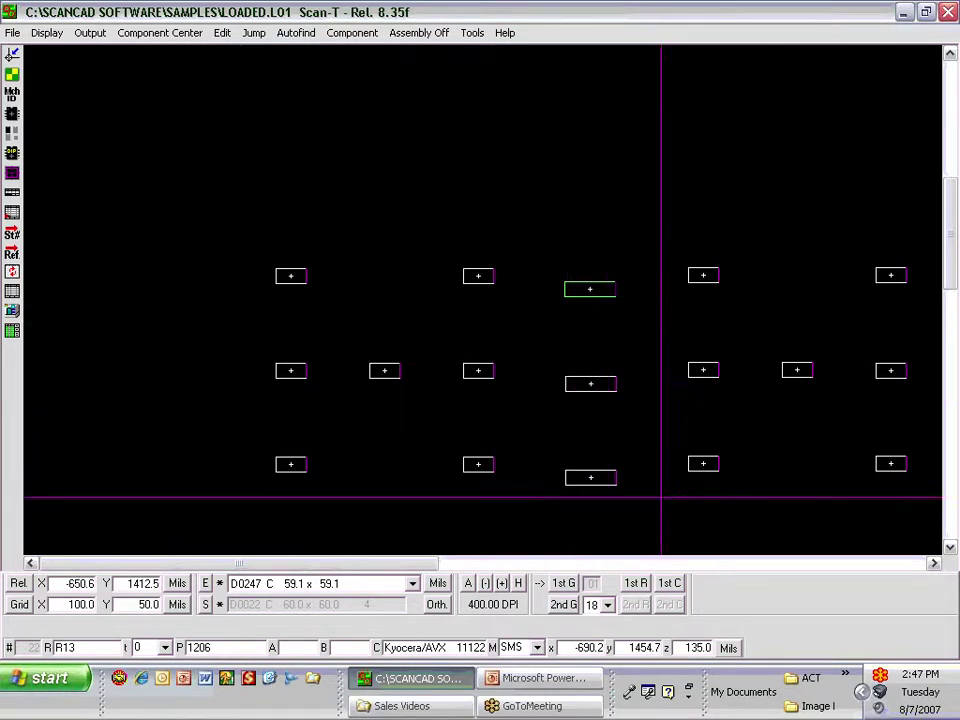
- Restore the color scan and step through the assembly components from R13 to C7 at close range
{"action": "left_click", "coordinate": [670, 584]}
{"action": "left_click", "coordinate": [594, 302]}
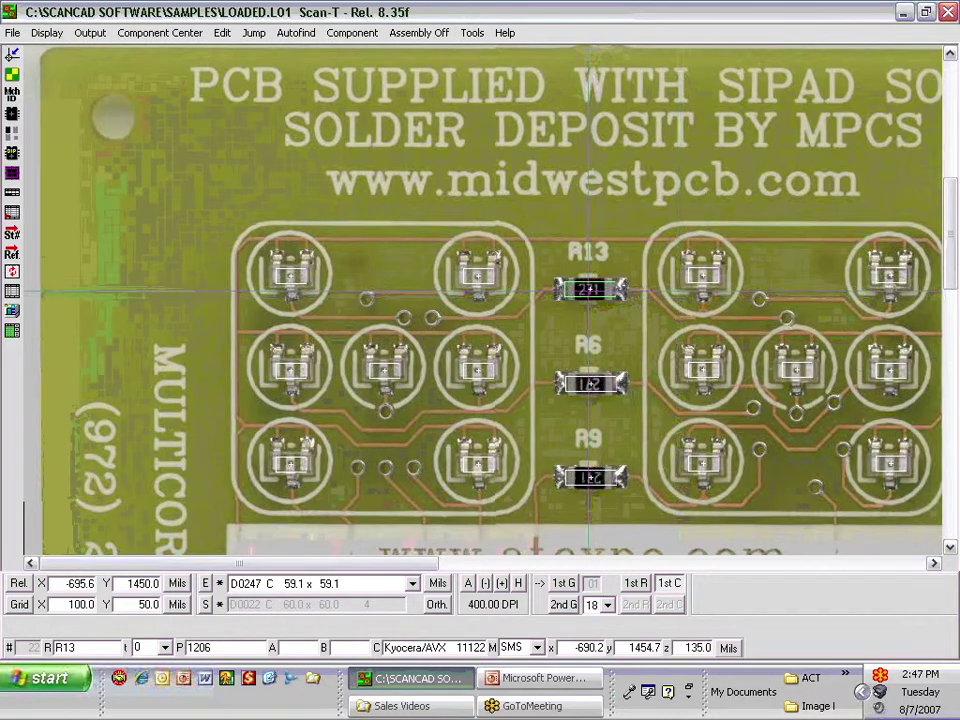
{"action": "key", "text": "plus"}
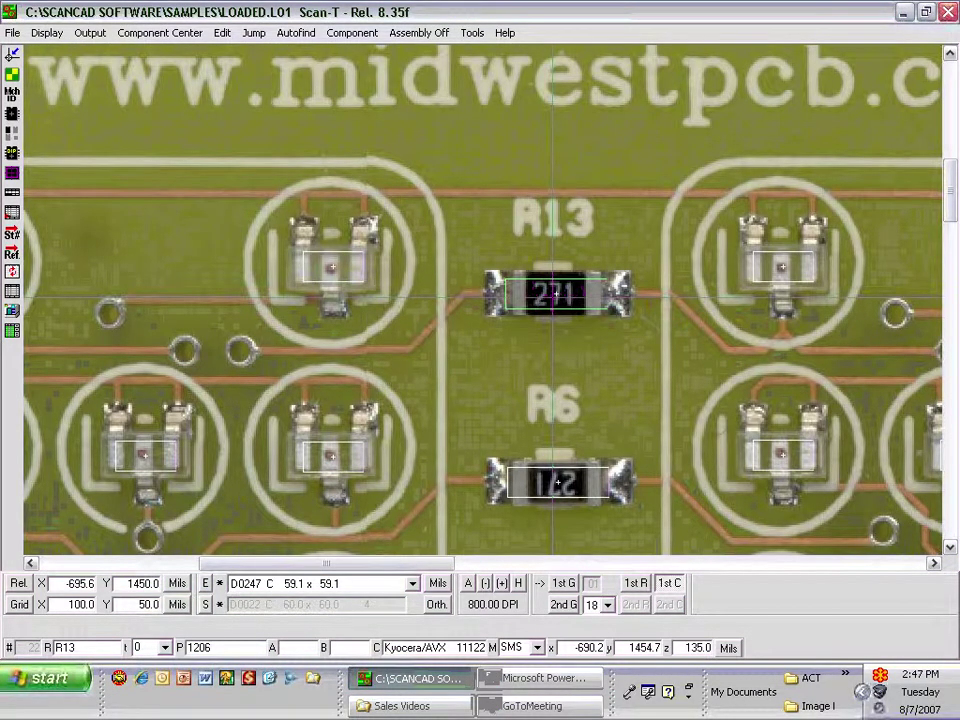
{"action": "key", "text": "Page_Down"}
{"action": "key", "text": "Page_Down"}
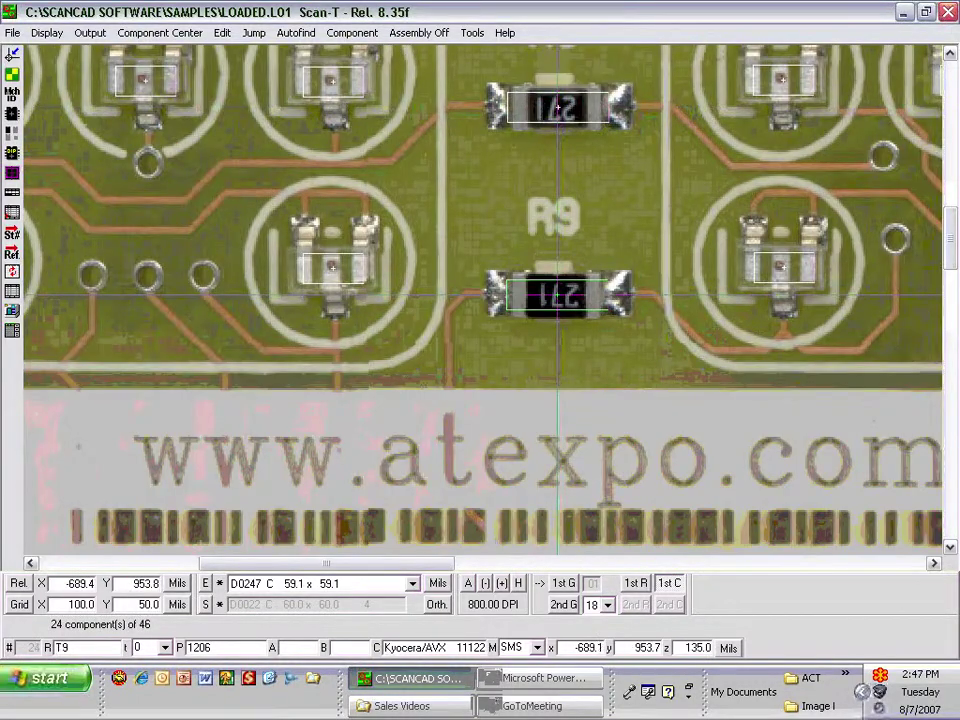
{"action": "left_click", "coordinate": [557, 295]}
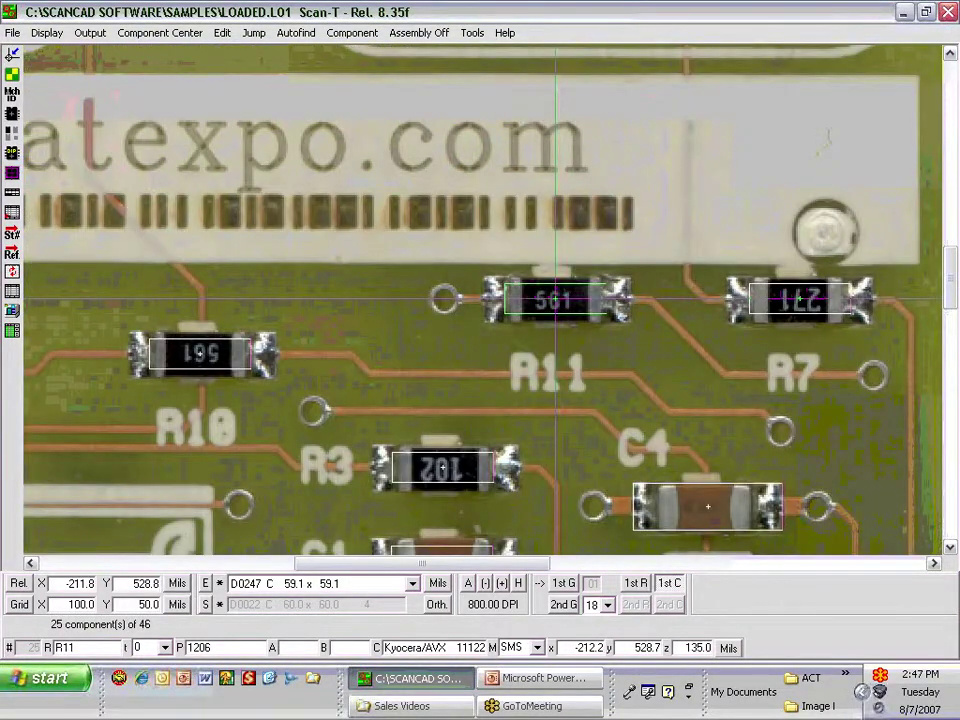
{"action": "left_click", "coordinate": [556, 297]}
{"action": "left_click", "coordinate": [558, 297]}
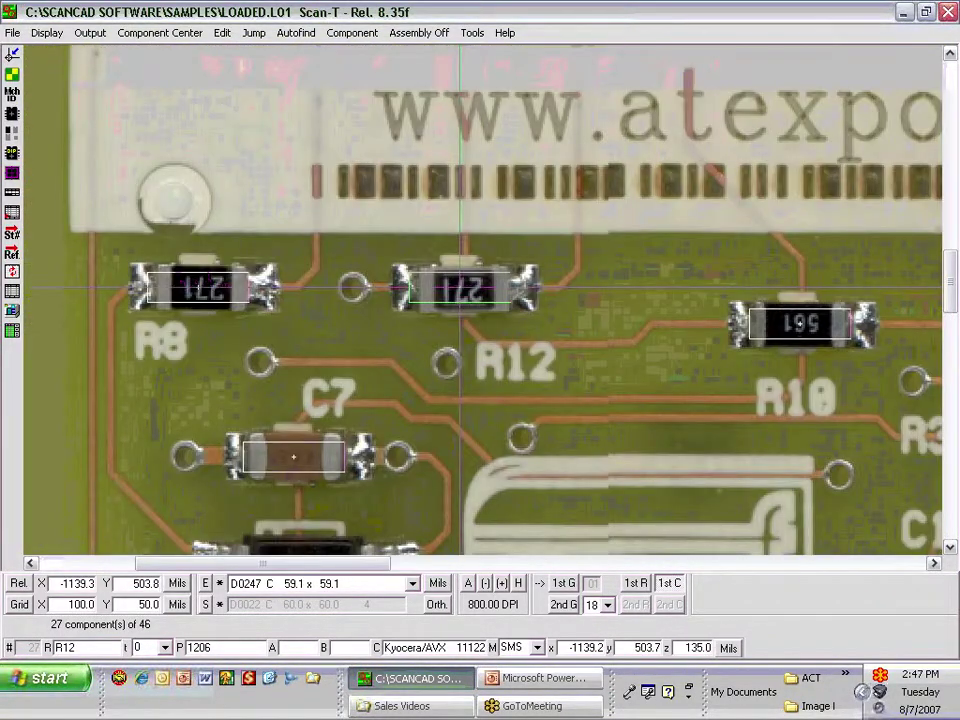
{"action": "left_click", "coordinate": [560, 293]}
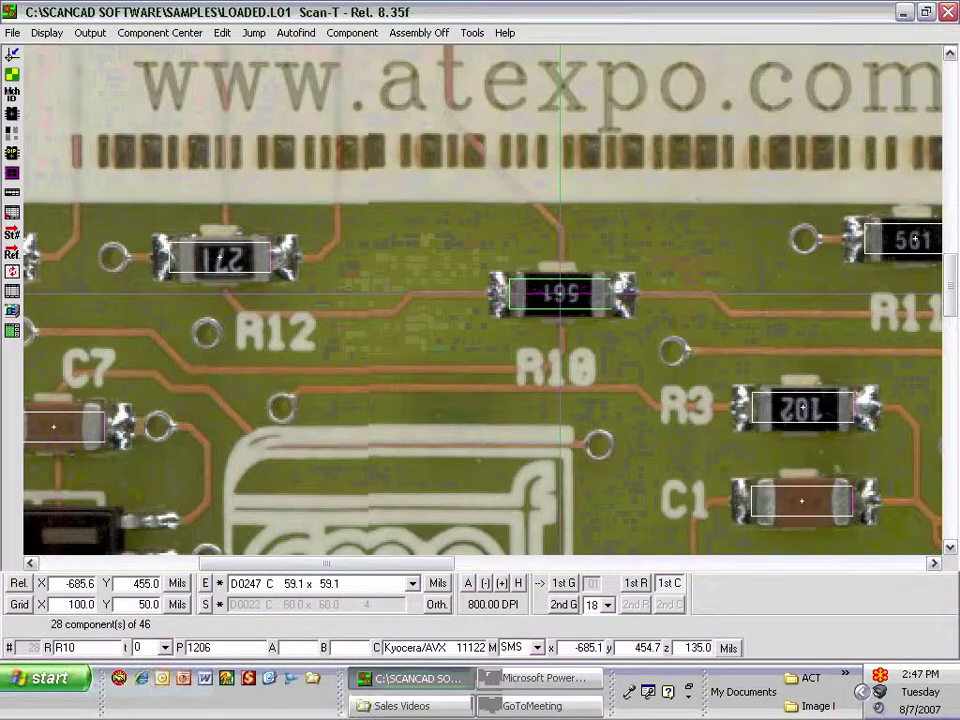
{"action": "left_click", "coordinate": [560, 293]}
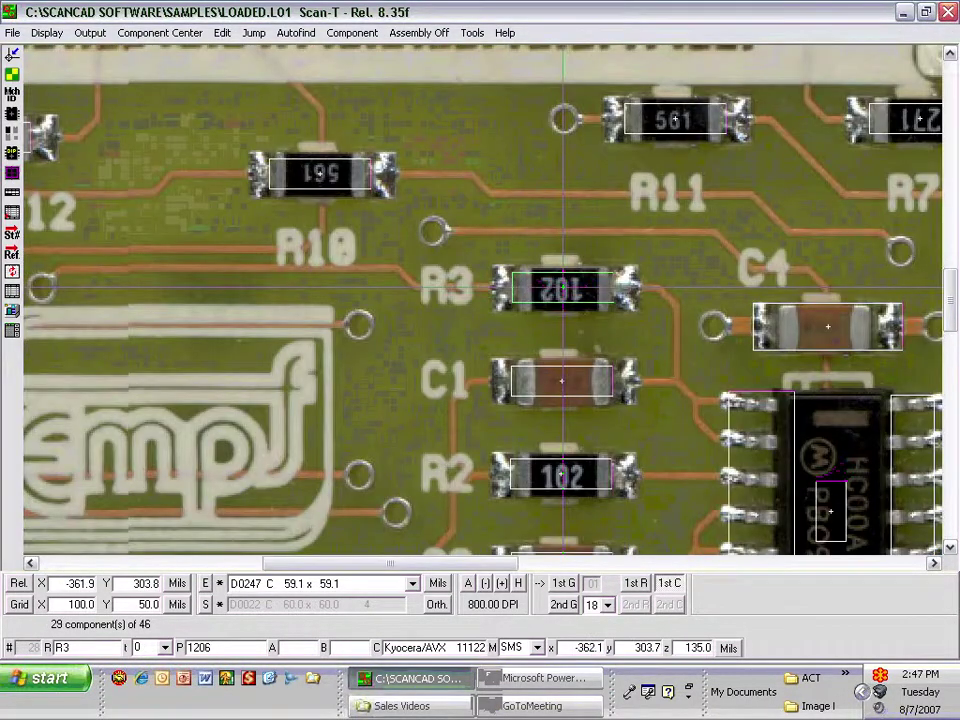
{"action": "left_click", "coordinate": [534, 292]}
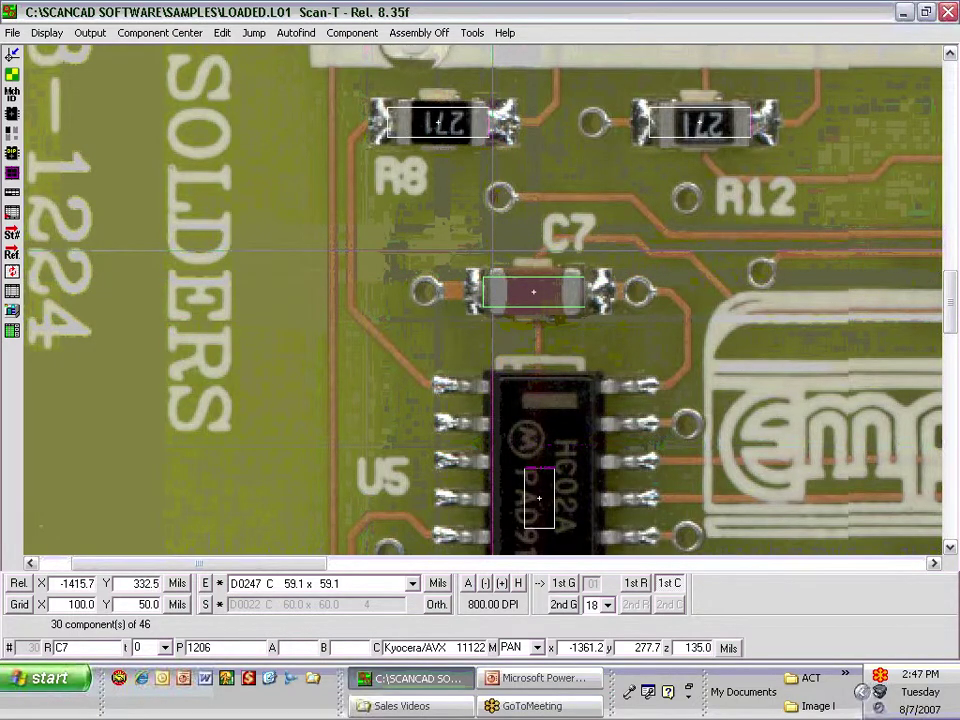
- Hide the color scan and review the assembly file's component table, leaving it without saving
{"action": "left_click", "coordinate": [668, 584]}
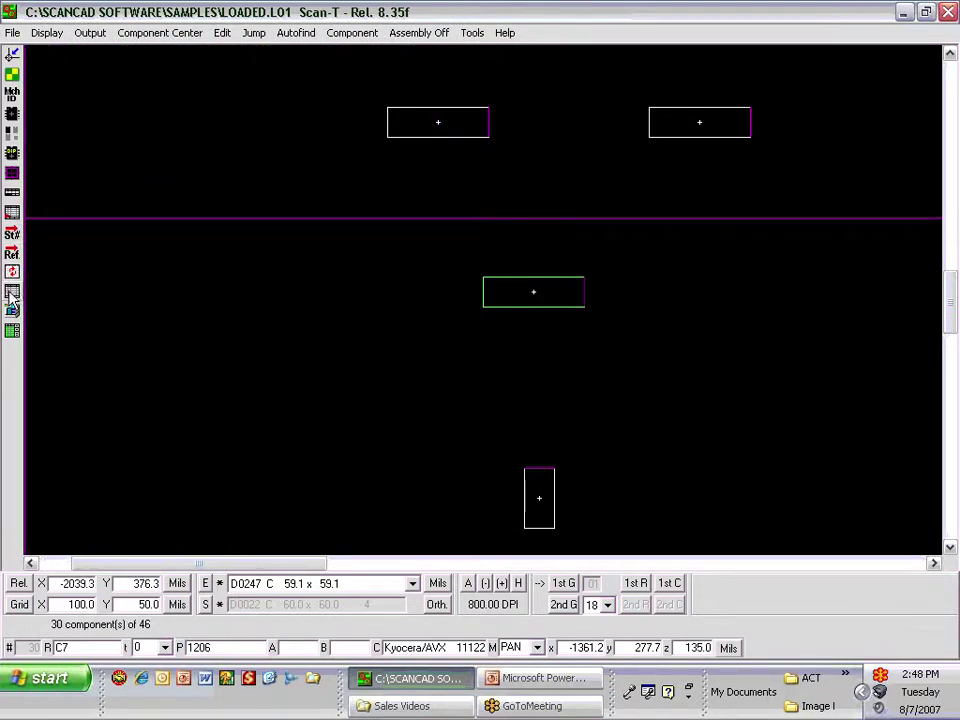
{"action": "left_click", "coordinate": [8, 214]}
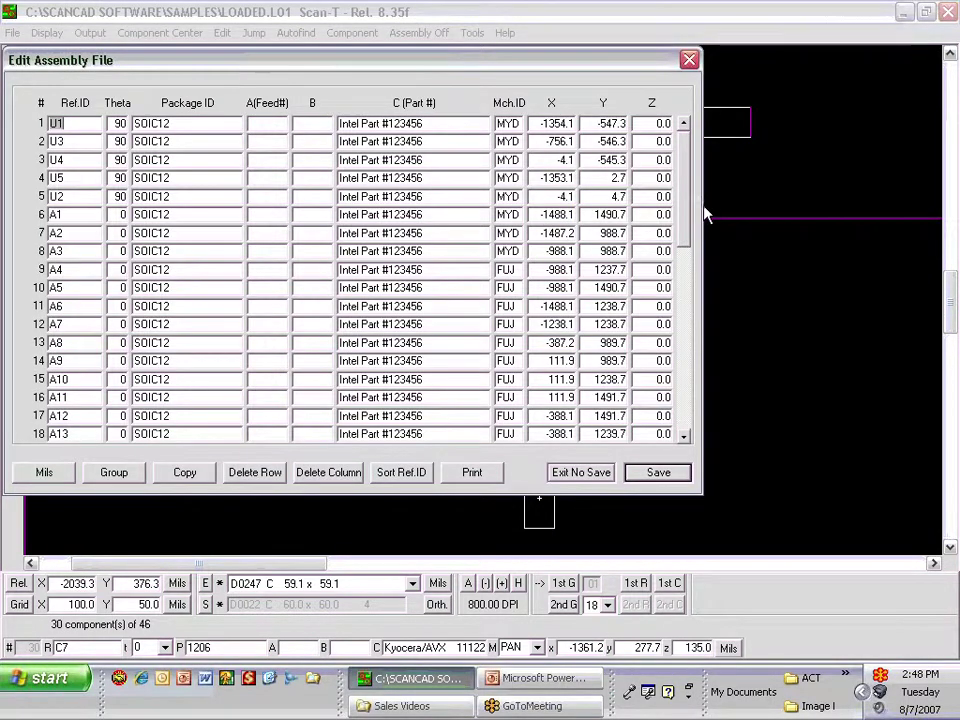
{"action": "mouse_move", "coordinate": [687, 224]}
{"action": "left_mouse_down"}
{"action": "mouse_move", "coordinate": [690, 313]}
{"action": "mouse_move", "coordinate": [690, 218]}
{"action": "left_mouse_up"}
{"action": "left_click", "coordinate": [690, 60]}
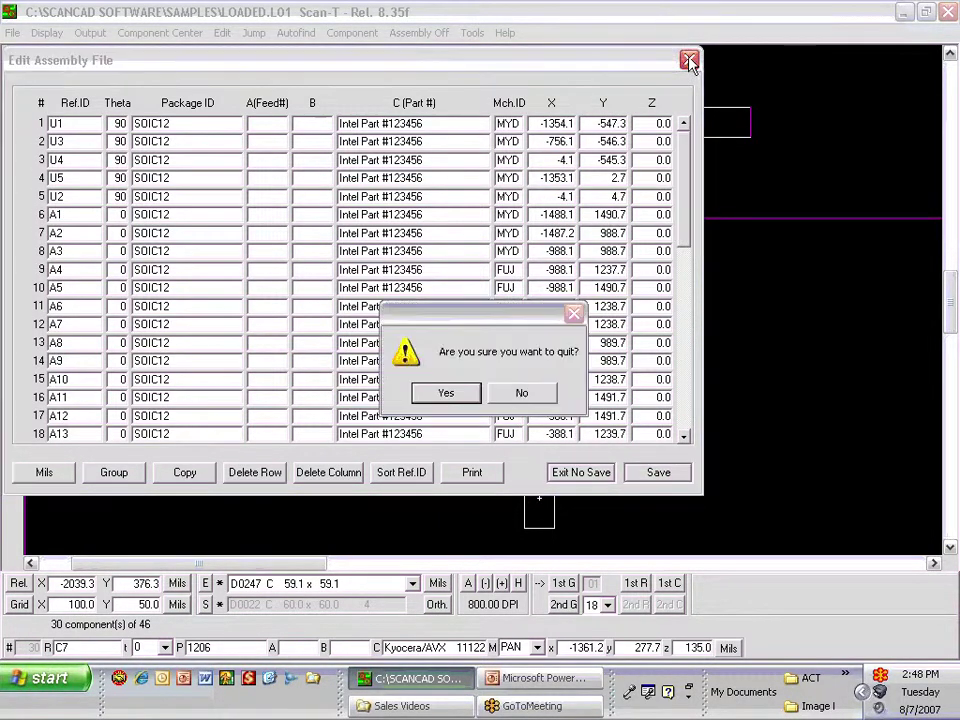
{"action": "left_click", "coordinate": [456, 398]}
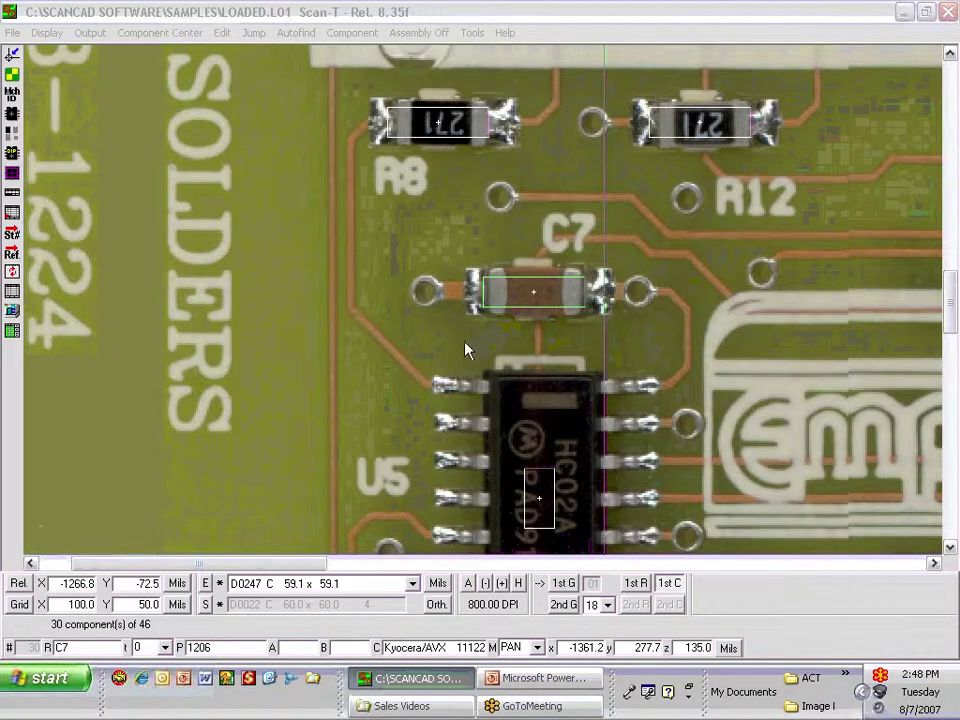
- Leave the loaded-board sample and open MICROBGA.L01 for raster editing with work layer 01 and raster layer 01
{"action": "key", "text": "minus"}
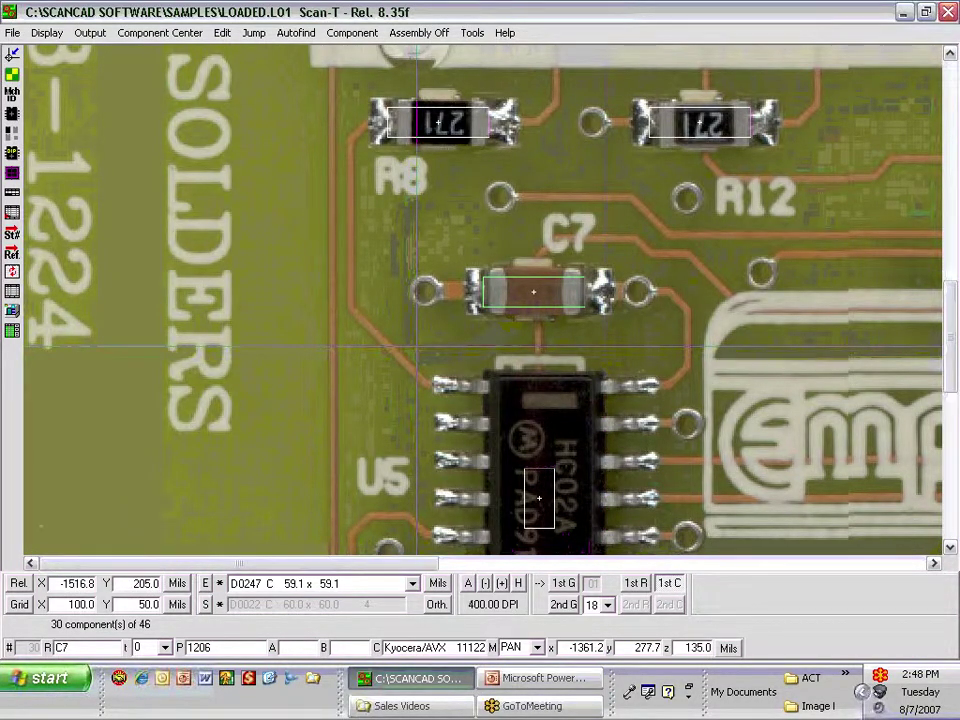
{"action": "key", "text": "minus"}
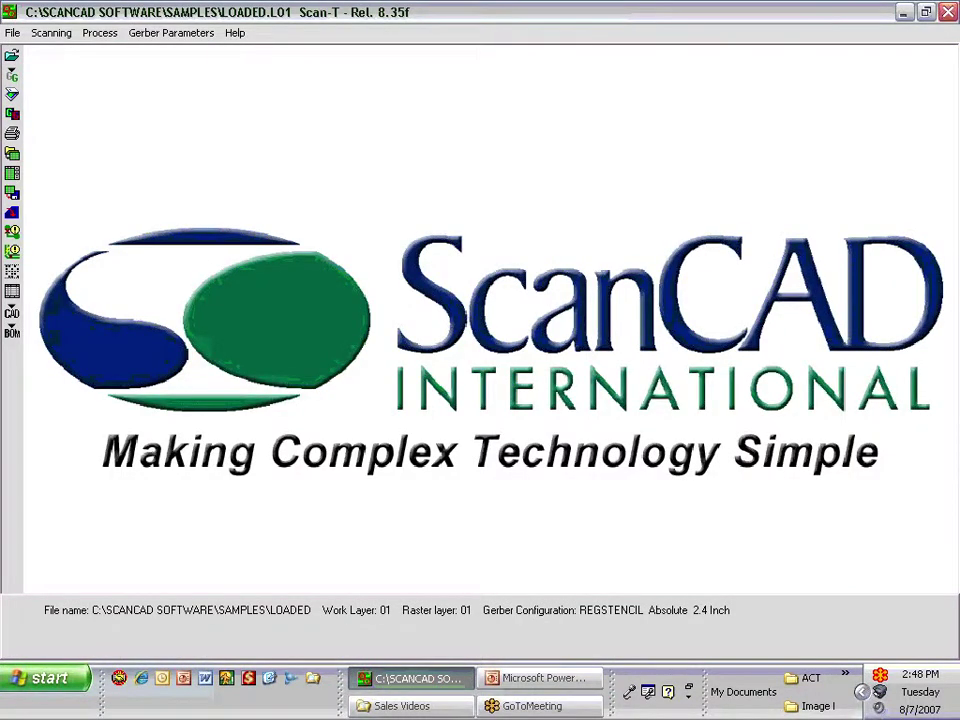
{"action": "left_click", "coordinate": [486, 120]}
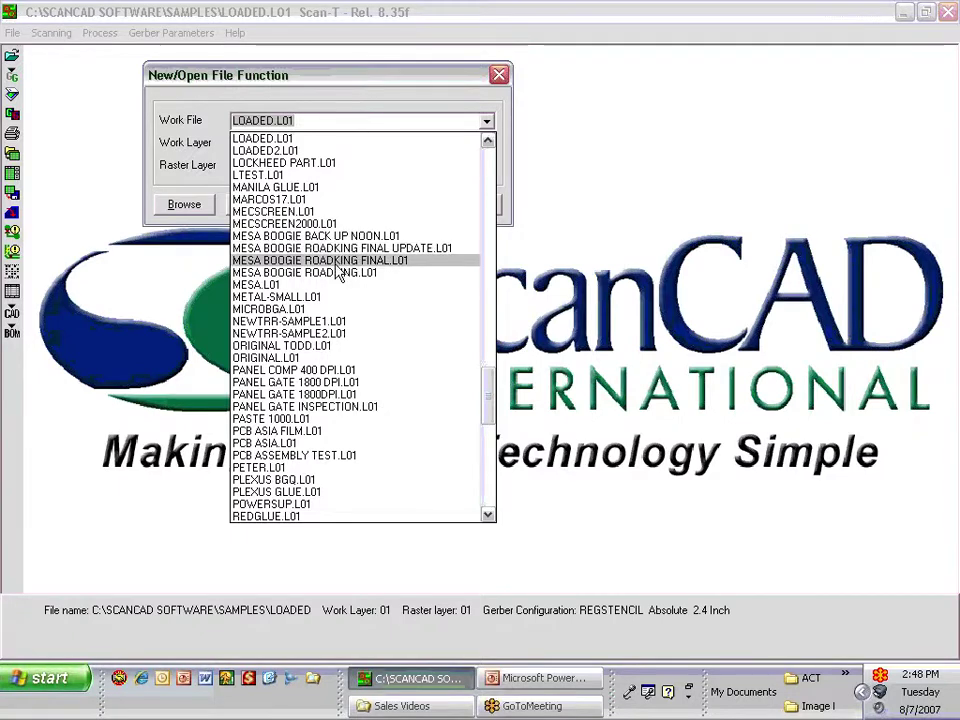
{"action": "left_click", "coordinate": [300, 312]}
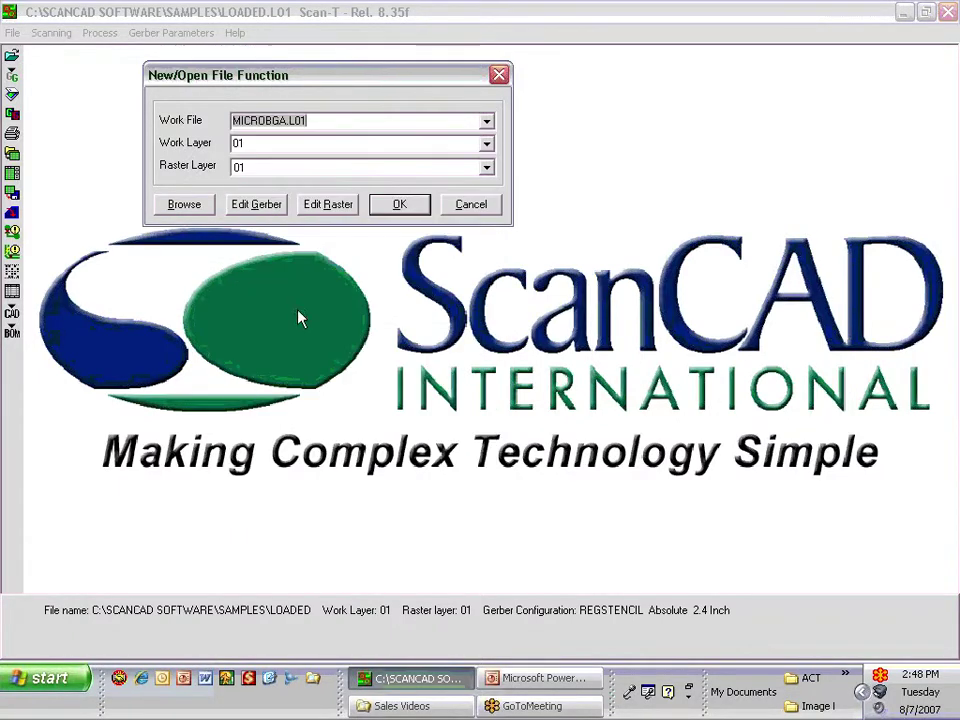
{"action": "left_click", "coordinate": [329, 206]}
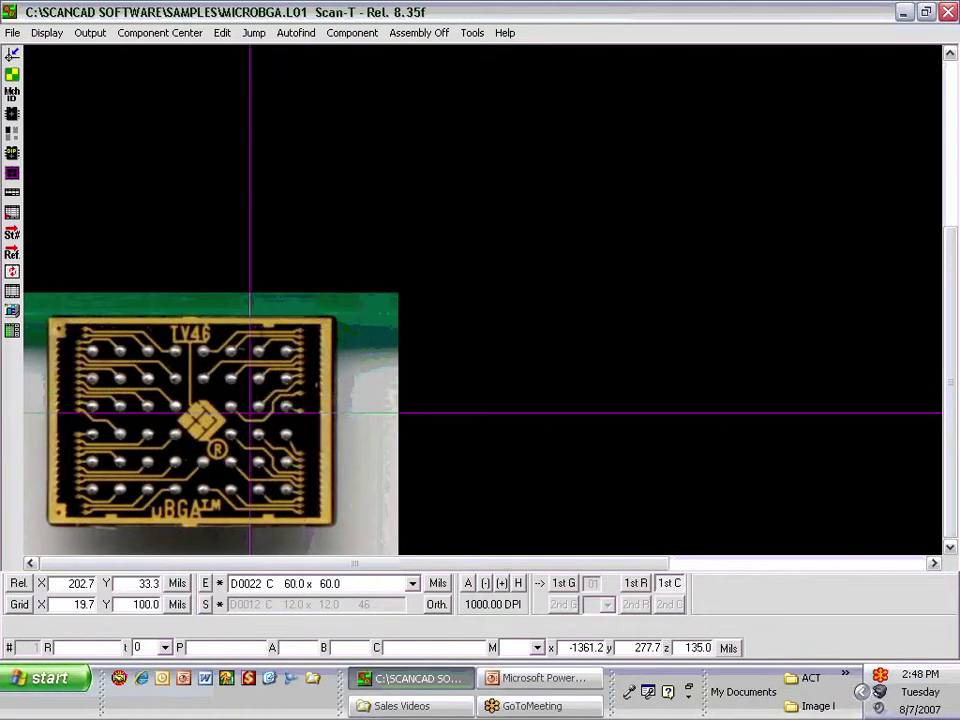
- Inspect the micro BGA scan up close and overlay the first Gerber layer on its solder balls at 2000 DPI
{"action": "key", "text": "plus"}
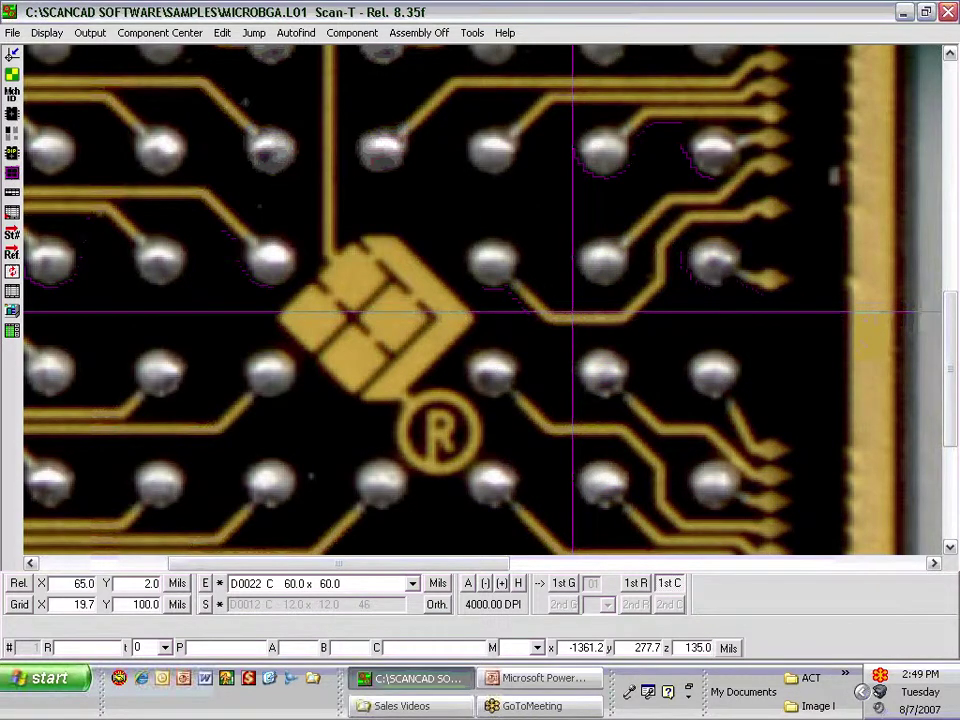
{"action": "key", "text": "Page_Down"}
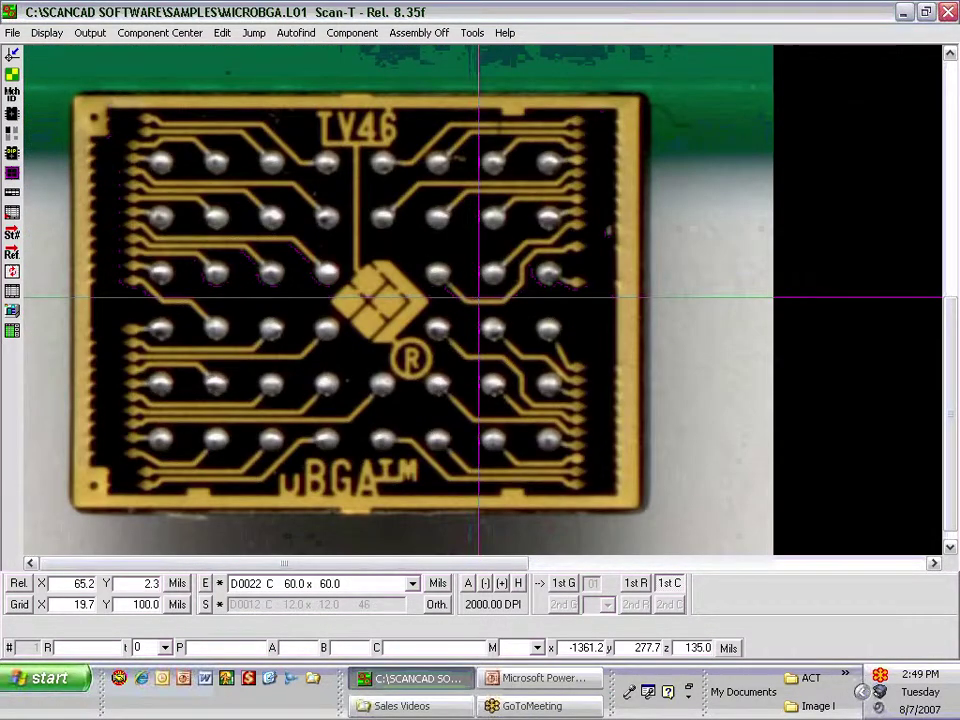
{"action": "left_click", "coordinate": [563, 583]}
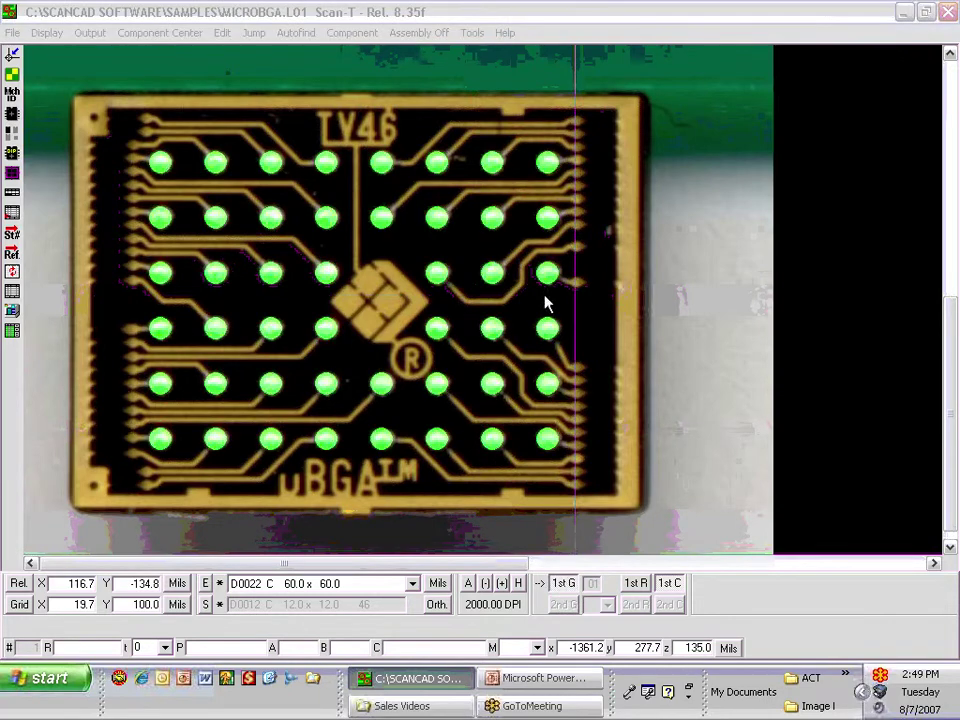
- Teach the micro BGA's ball matrix and review the ball offsets and diameters in the output file MICROBGA.TXT, closing it after the review
{"action": "left_click", "coordinate": [373, 35]}
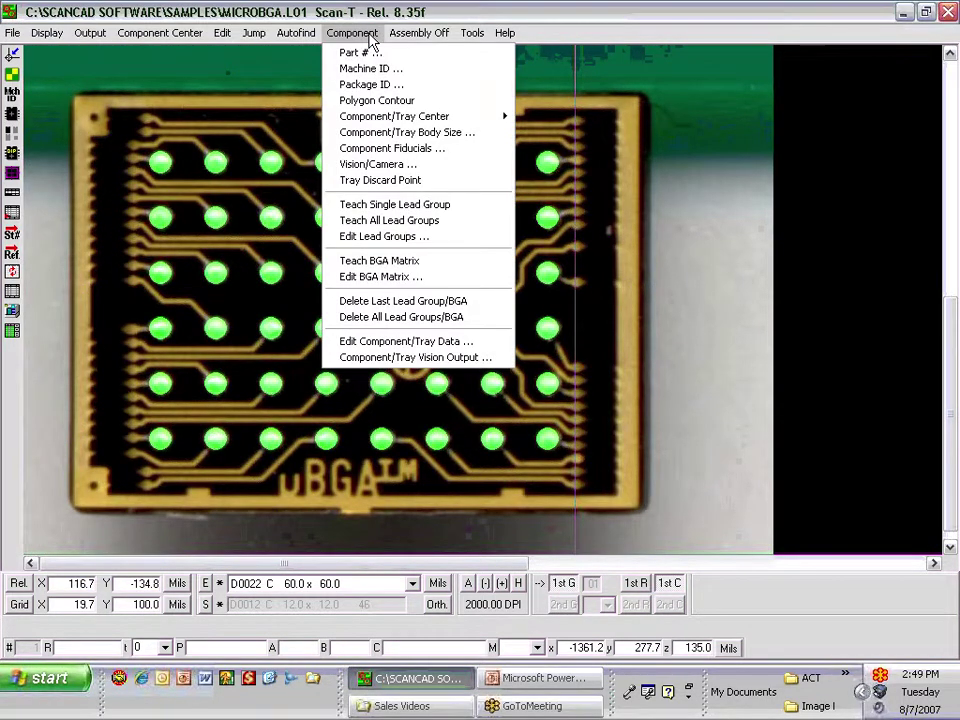
{"action": "left_click", "coordinate": [389, 264]}
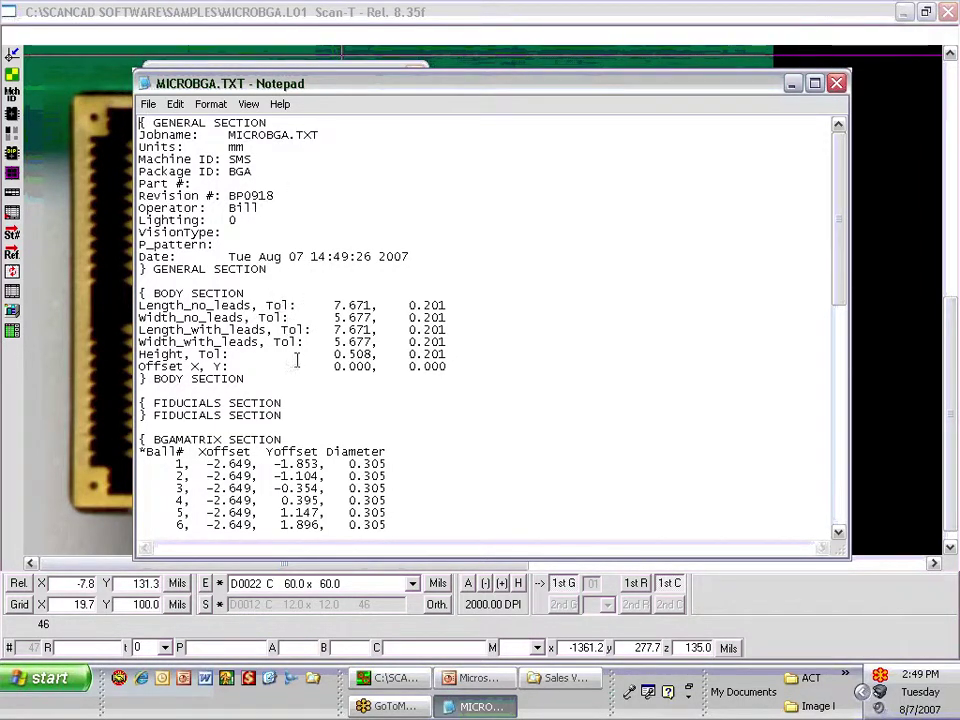
{"action": "scroll", "coordinate": [540, 410], "scroll_direction": "down", "scroll_amount": 1}
{"action": "scroll", "coordinate": [540, 410], "scroll_direction": "down", "scroll_amount": 7}
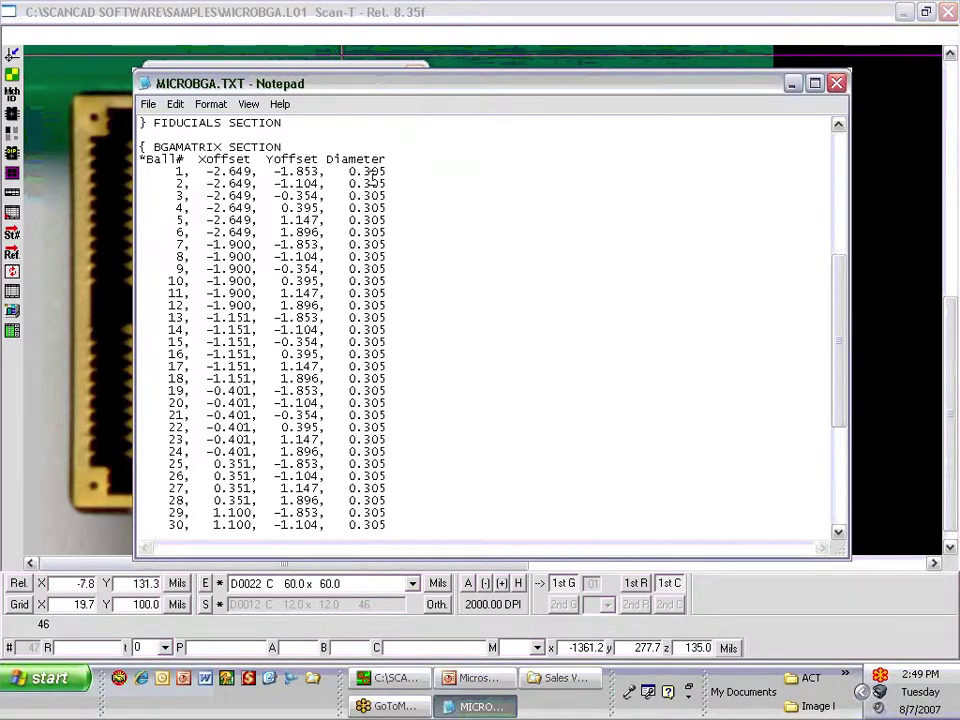
{"action": "left_click", "coordinate": [838, 84]}
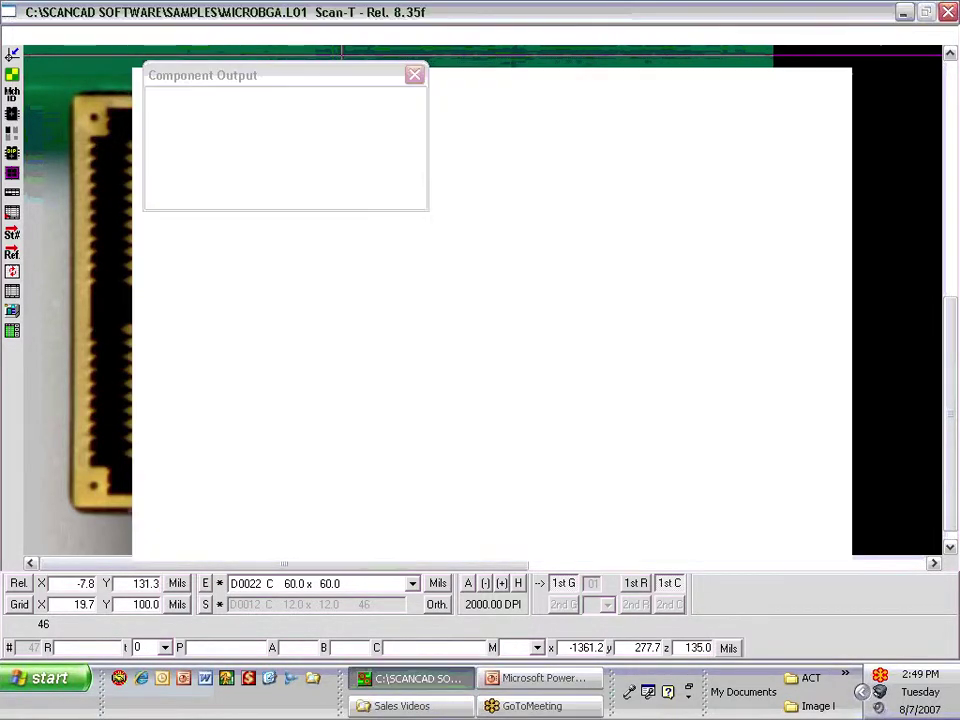